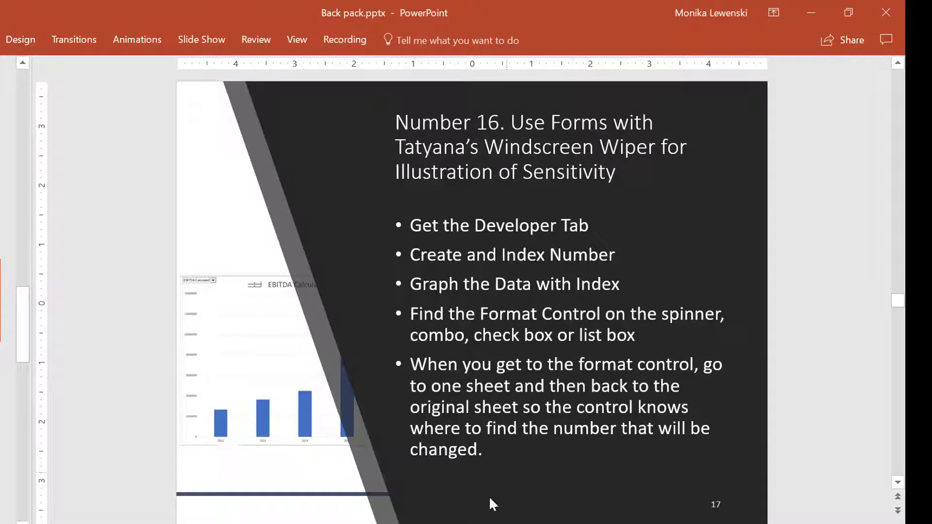
Switch to the Excel workbook Corporate Modelling Exercise Not Complete.xlsm and bring up the Amazon Model sheet.
{"action": "key", "text": "alt+Tab"}
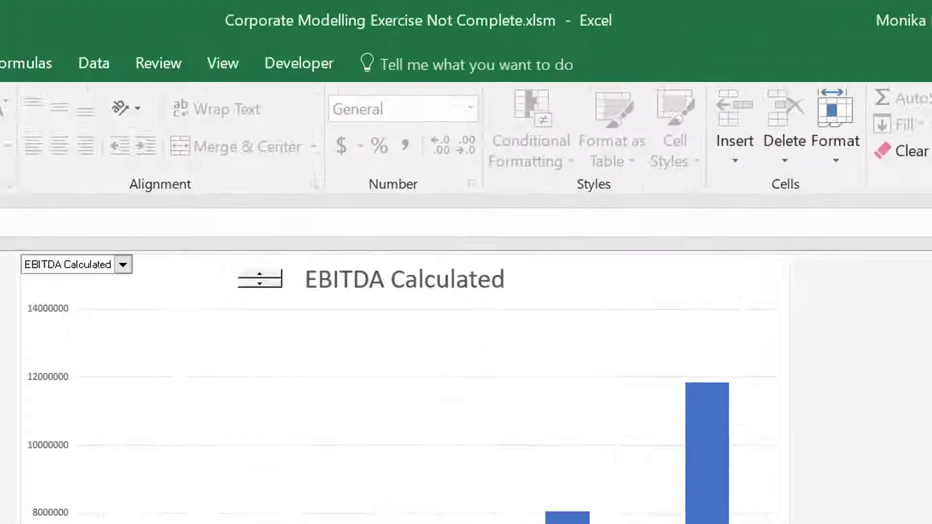
{"action": "key", "text": "alt+e"}
{"action": "key", "text": "s"}
{"action": "key", "text": "Return"}
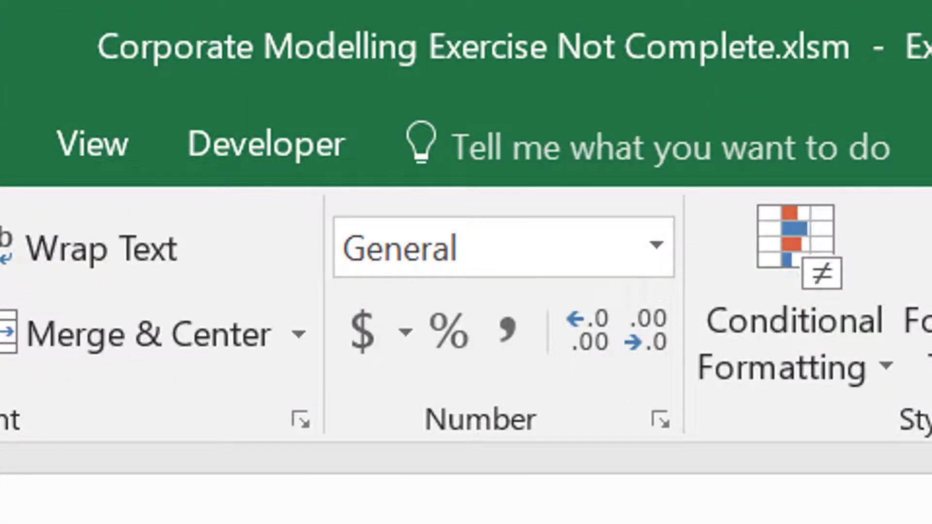
{"action": "key", "text": "alt+e"}
{"action": "key", "text": "s"}
{"action": "key", "text": "Return"}
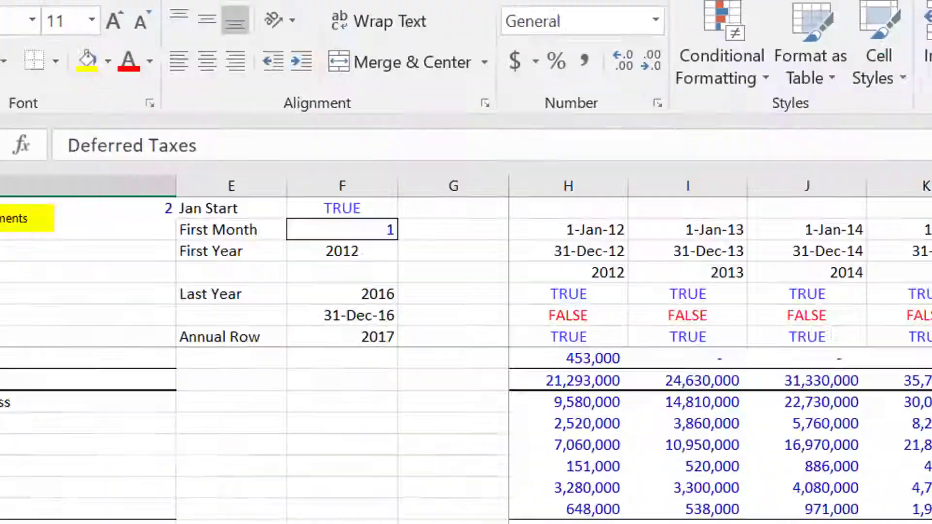
Look through the Balance Sheet and Profit and Loss sections of the Amazon Model sheet.
{"action": "key", "text": "Page_Up"}
{"action": "key", "text": "Page_Up"}
{"action": "key", "text": "Page_Up"}
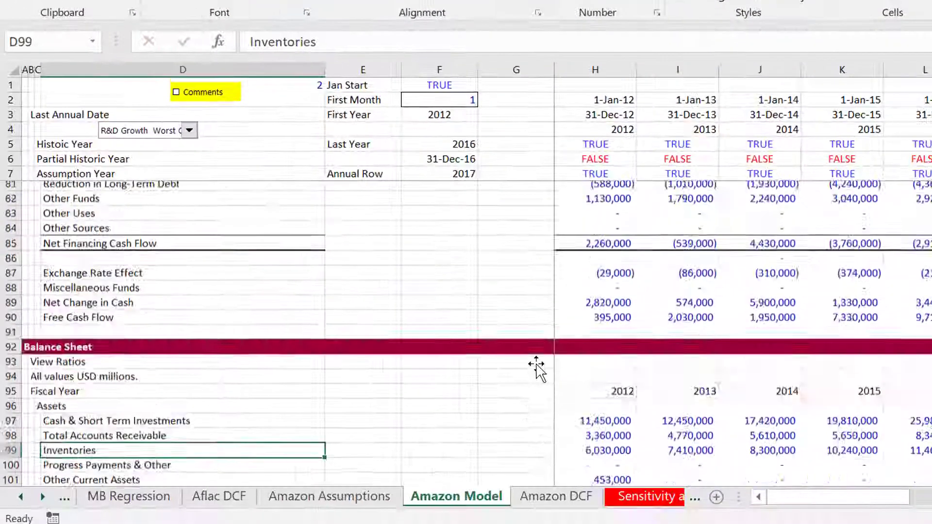
{"action": "key", "text": "Page_Up"}
{"action": "key", "text": "Page_Up"}
{"action": "key", "text": "Left"}
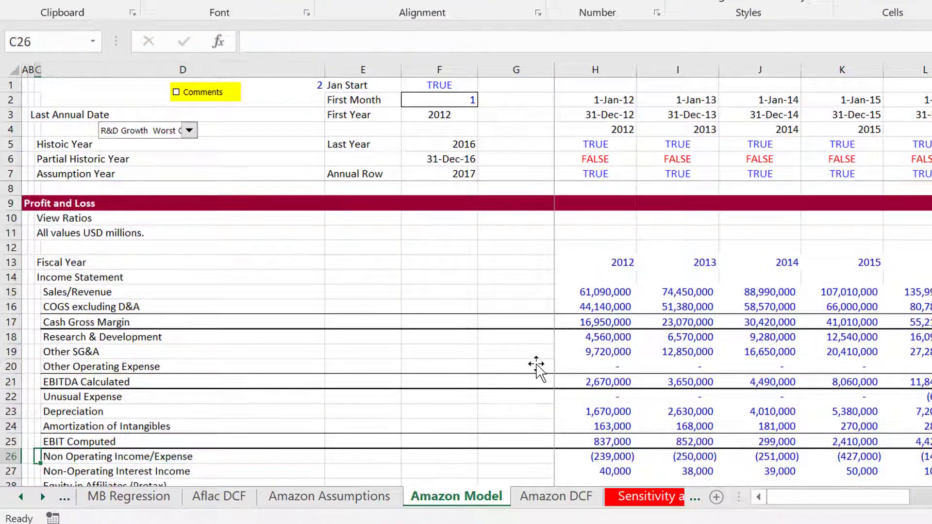
{"action": "key", "text": "Right"}
{"action": "key", "text": "Up"}
{"action": "key", "text": "Up"}
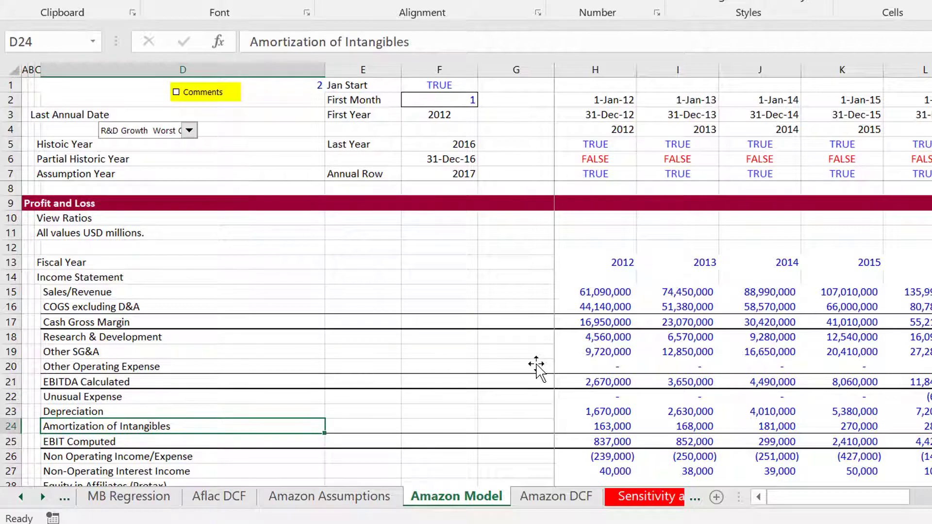
{"action": "key", "text": "Page_Down"}
{"action": "key", "text": "Page_Down"}
{"action": "key", "text": "Page_Down"}
{"action": "key", "text": "Page_Down"}
{"action": "key", "text": "Page_Down"}
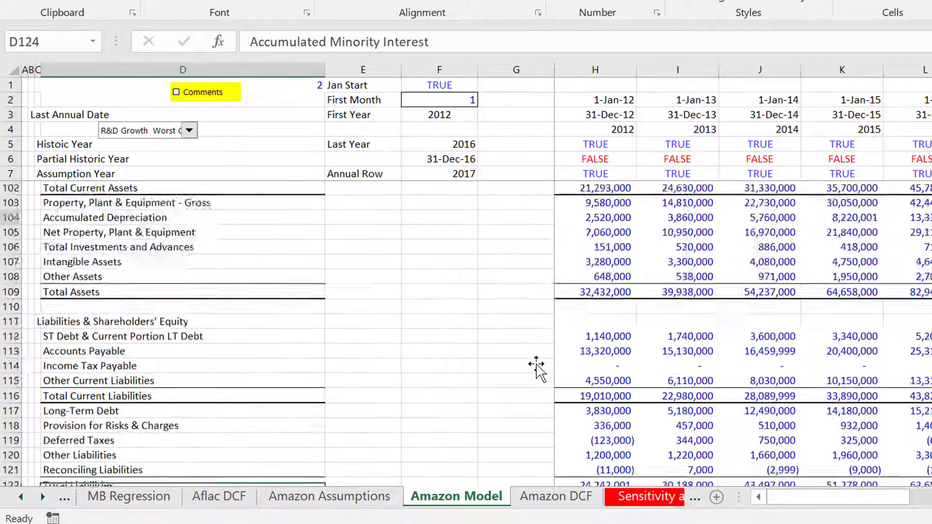
{"action": "key", "text": "Page_Up"}
{"action": "key", "text": "Page_Up"}
{"action": "key", "text": "Page_Up"}
{"action": "key", "text": "Page_Up"}
{"action": "key", "text": "Page_Up"}
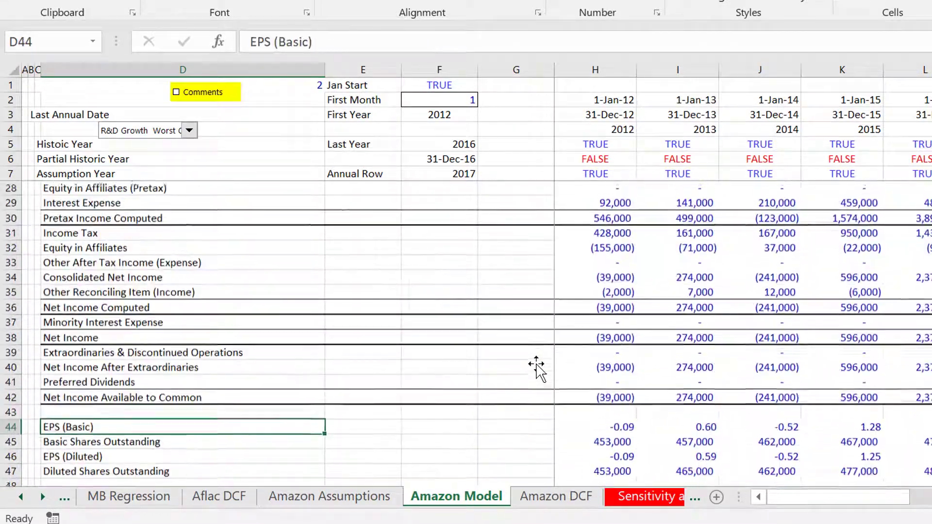
Review the 2012 Amortization of Intangibles figure and the Profit and Loss line items above it up to Sales/Revenue.
{"action": "key", "text": "Right"}
{"action": "key", "text": "Right"}
{"action": "key", "text": "Right"}
{"action": "key", "text": "Right"}
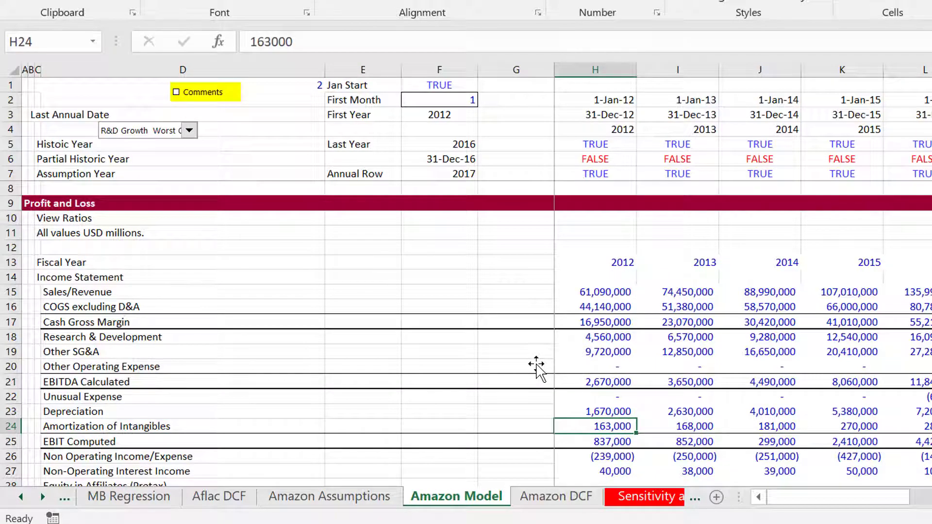
{"action": "key", "text": "Left"}
{"action": "key", "text": "Left"}
{"action": "key", "text": "Left"}
{"action": "key", "text": "Left"}
{"action": "key", "text": "Left"}
{"action": "key", "text": "Right"}
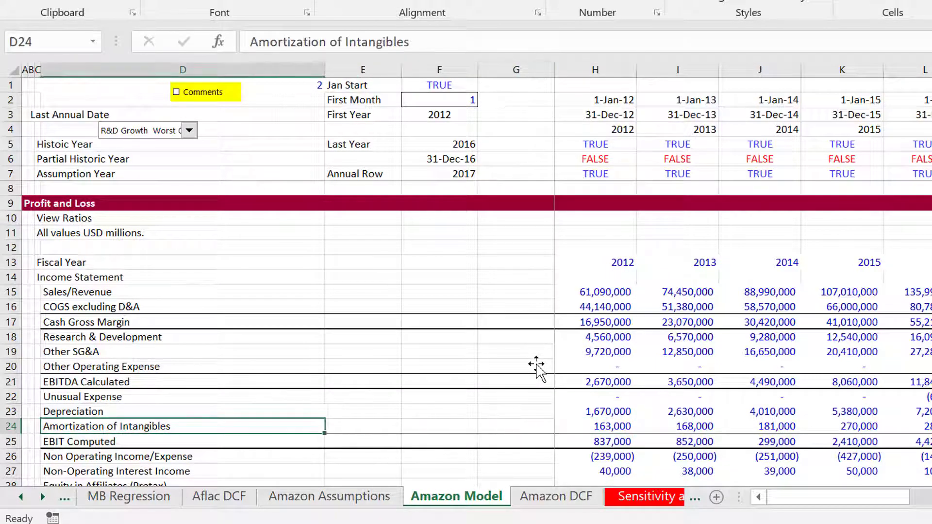
{"action": "key", "text": "Up"}
{"action": "key", "text": "ctrl+Up"}
{"action": "key", "text": "ctrl+Up"}
{"action": "key", "text": "Down"}
{"action": "key", "text": "Down"}
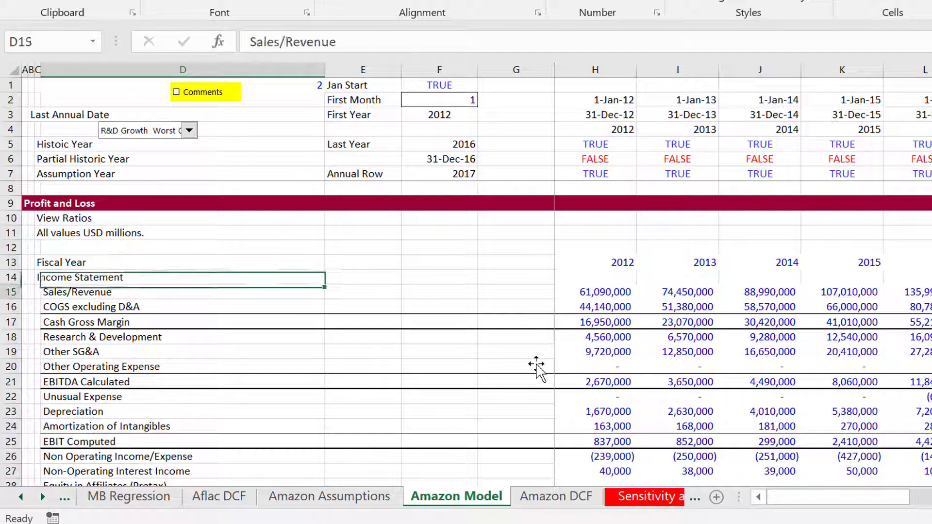
Read the column D line items from Sales/Revenue through the Cash Flow section and back up to Non-Operating Interest Income.
{"action": "key", "text": "Down"}
{"action": "key", "text": "Down"}
{"action": "key", "text": "Down"}
{"action": "key", "text": "Down"}
{"action": "key", "text": "Down"}
{"action": "key", "text": "Down"}
{"action": "key", "text": "Down"}
{"action": "key", "text": "Down"}
{"action": "key", "text": "Down"}
{"action": "key", "text": "Down"}
{"action": "key", "text": "Down"}
{"action": "key", "text": "Down"}
{"action": "key", "text": "Down"}
{"action": "key", "text": "Down"}
{"action": "key", "text": "Down"}
{"action": "key", "text": "Down"}
{"action": "key", "text": "Down"}
{"action": "key", "text": "Down"}
{"action": "key", "text": "Down"}
{"action": "key", "text": "Down"}
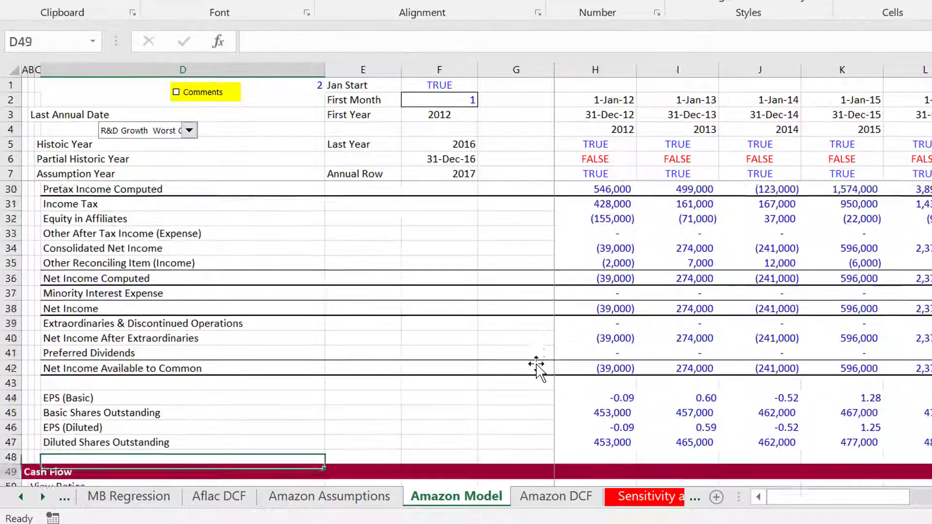
{"action": "key", "text": "Down"}
{"action": "key", "text": "Down"}
{"action": "key", "text": "Down"}
{"action": "key", "text": "Down"}
{"action": "key", "text": "Down"}
{"action": "key", "text": "Down"}
{"action": "key", "text": "Down"}
{"action": "key", "text": "Down"}
{"action": "key", "text": "Down"}
{"action": "key", "text": "Down"}
{"action": "key", "text": "Down"}
{"action": "key", "text": "Down"}
{"action": "key", "text": "Down"}
{"action": "key", "text": "Down"}
{"action": "key", "text": "Down"}
{"action": "key", "text": "Down"}
{"action": "key", "text": "Down"}
{"action": "key", "text": "Down"}
{"action": "key", "text": "Down"}
{"action": "key", "text": "Down"}
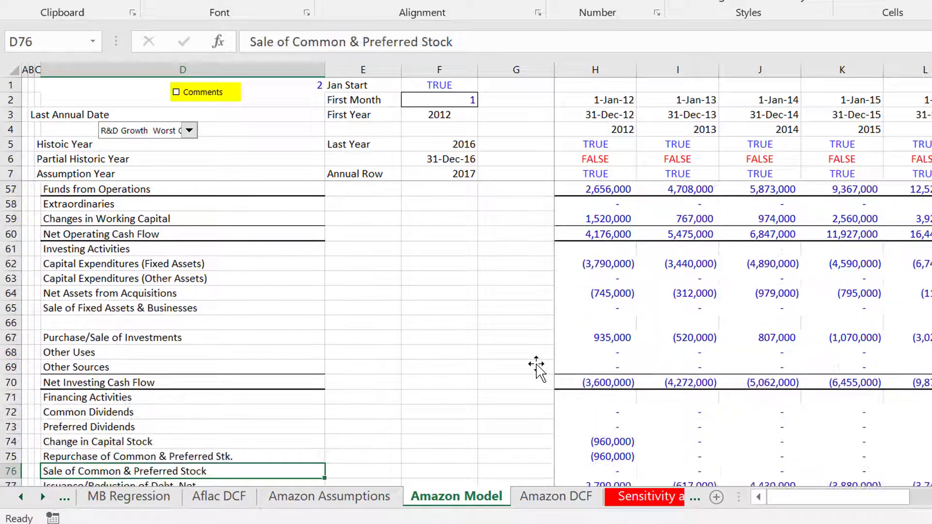
{"action": "key", "text": "Down"}
{"action": "key", "text": "Down"}
{"action": "key", "text": "Down"}
{"action": "key", "text": "Down"}
{"action": "key", "text": "Down"}
{"action": "key", "text": "Down"}
{"action": "key", "text": "Down"}
{"action": "key", "text": "Down"}
{"action": "key", "text": "Down"}
{"action": "key", "text": "Down"}
{"action": "key", "text": "Down"}
{"action": "key", "text": "Down"}
{"action": "key", "text": "Down"}
{"action": "key", "text": "Down"}
{"action": "key", "text": "Down"}
{"action": "key", "text": "Down"}
{"action": "key", "text": "Down"}
{"action": "key", "text": "Down"}
{"action": "key", "text": "Down"}
{"action": "key", "text": "Down"}
{"action": "key", "text": "Up"}
{"action": "key", "text": "Up"}
{"action": "key", "text": "Up"}
{"action": "key", "text": "Up"}
{"action": "key", "text": "Up"}
{"action": "key", "text": "Up"}
{"action": "key", "text": "Up"}
{"action": "key", "text": "Up"}
{"action": "key", "text": "Up"}
{"action": "key", "text": "Up"}
{"action": "key", "text": "Up"}
{"action": "key", "text": "Up"}
{"action": "key", "text": "Up"}
{"action": "key", "text": "Up"}
{"action": "key", "text": "Up"}
{"action": "key", "text": "Up"}
{"action": "key", "text": "Up"}
{"action": "key", "text": "Up"}
{"action": "key", "text": "Up"}
{"action": "key", "text": "Up"}
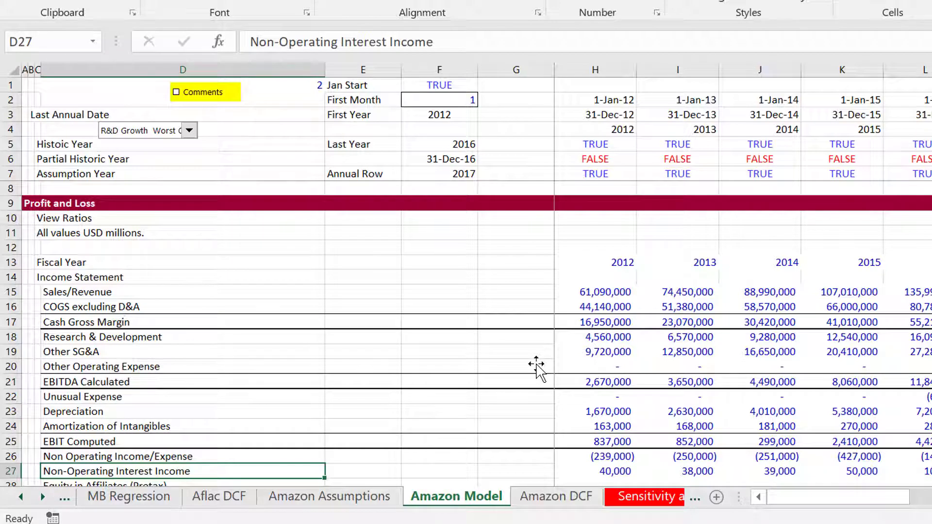
Add a new worksheet before Amazon Model and enter the label "Row number" in cell D4.
{"action": "key", "text": "shift+F11"}
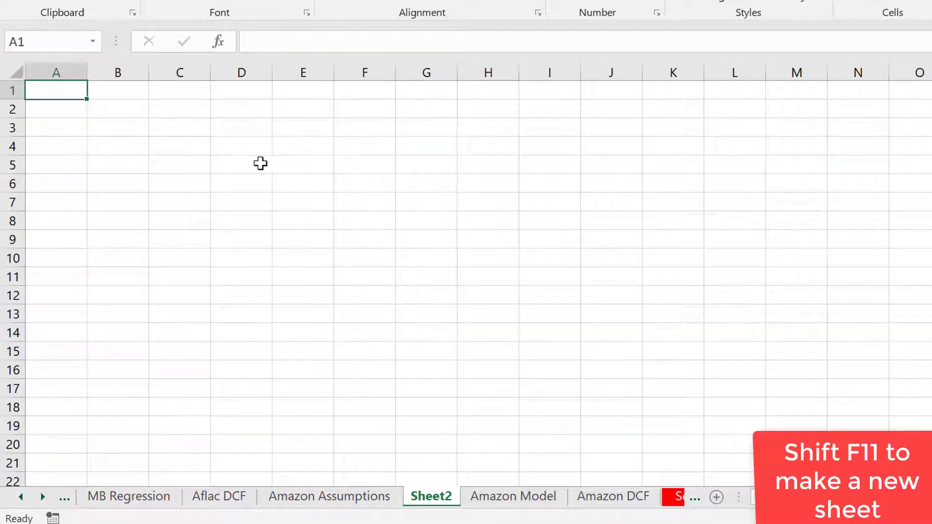
{"action": "left_click", "coordinate": [224, 146]}
{"action": "type", "text": "Row"}
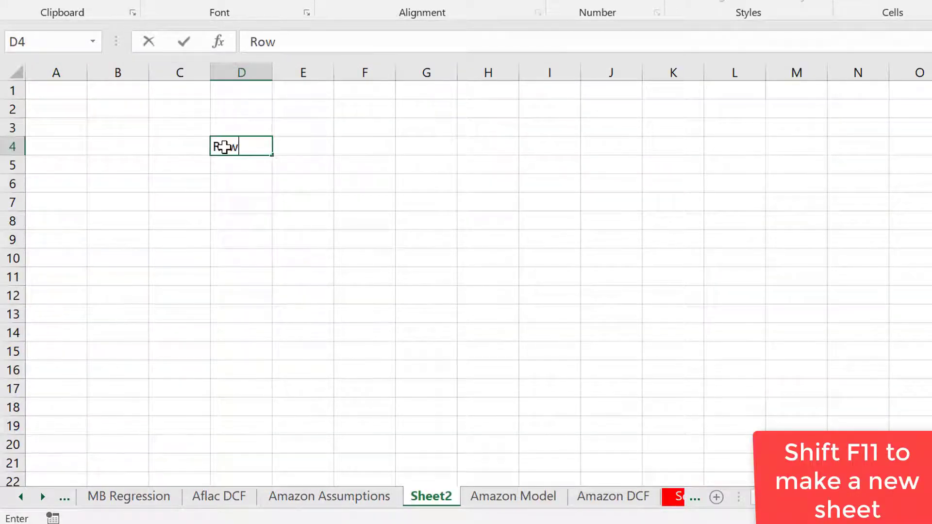
{"action": "type", "text": " number"}
{"action": "key", "text": "Return"}
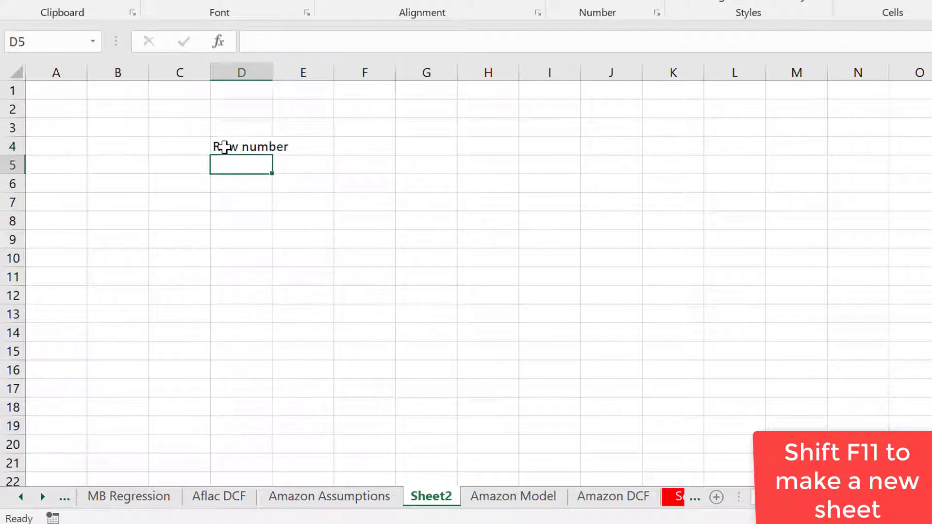
Find the row of Sales/Revenue, the first income statement item, on the Amazon Model sheet.
{"action": "key", "text": "ctrl+Page_Up"}
{"action": "key", "text": "ctrl+Page_Down"}
{"action": "key", "text": "ctrl+Page_Down"}
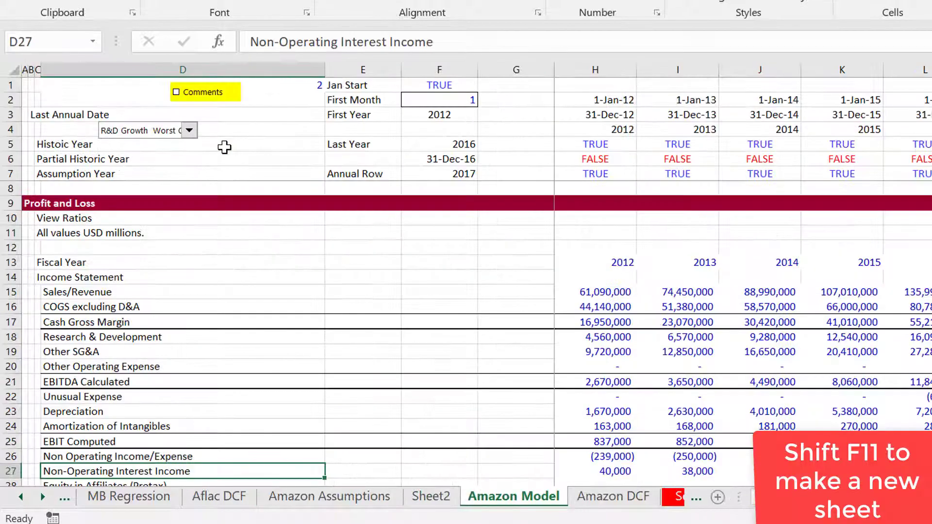
{"action": "key", "text": "Left"}
{"action": "key", "text": "Left"}
{"action": "key", "text": "Up"}
{"action": "key", "text": "Up"}
{"action": "key", "text": "Up"}
{"action": "key", "text": "Up"}
{"action": "key", "text": "Up"}
{"action": "key", "text": "Up"}
{"action": "key", "text": "Up"}
{"action": "key", "text": "Up"}
{"action": "key", "text": "Up"}
{"action": "key", "text": "Up"}
{"action": "key", "text": "Up"}
{"action": "key", "text": "Up"}
{"action": "key", "text": "Up"}
{"action": "key", "text": "Up"}
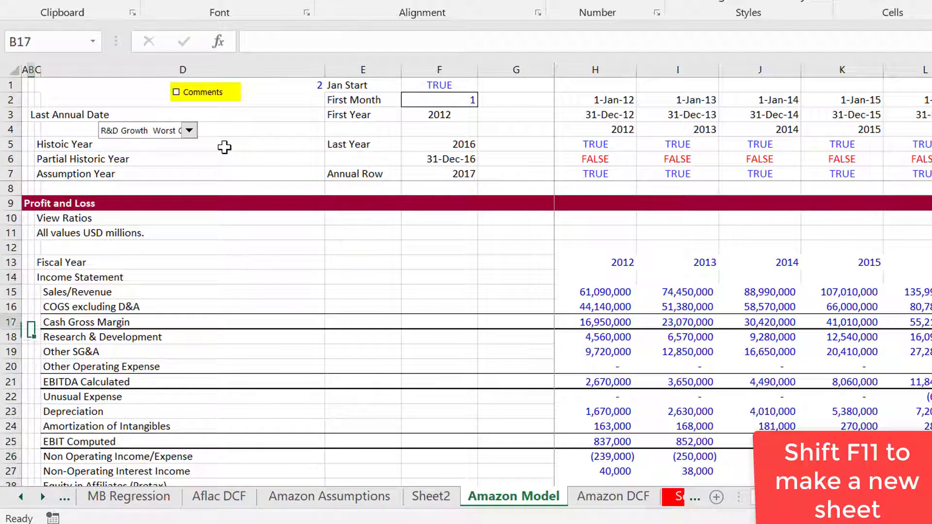
{"action": "key", "text": "Right"}
{"action": "key", "text": "Down"}
{"action": "key", "text": "Down"}
{"action": "key", "text": "Right"}
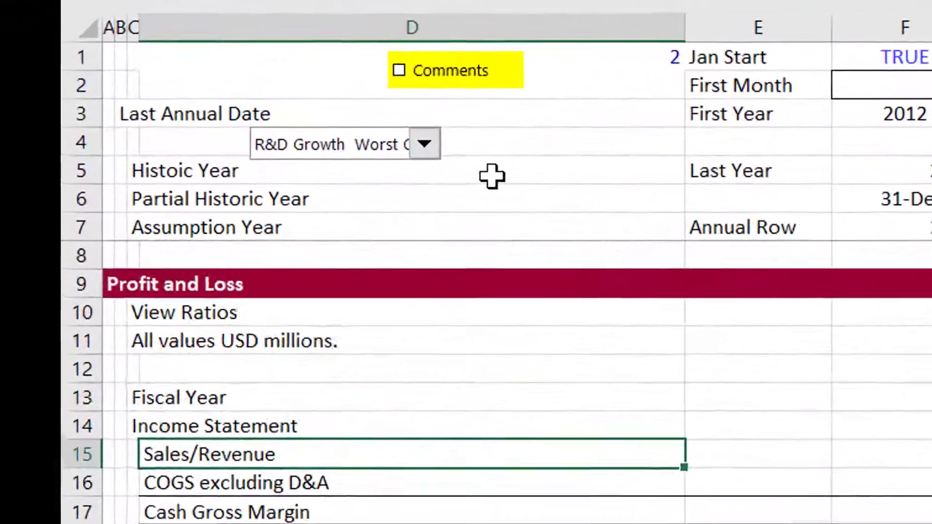
Examine the Amazon Model line items down to the Other Data section and back up to Net Financing Cash Flow.
{"action": "key", "text": "Page_Down"}
{"action": "key", "text": "Page_Down"}
{"action": "key", "text": "Page_Down"}
{"action": "key", "text": "Page_Down"}
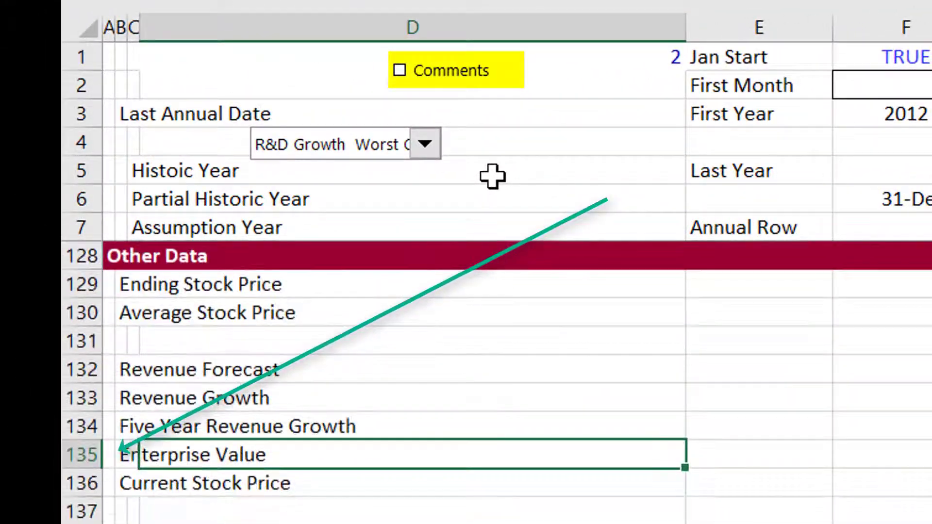
{"action": "key", "text": "Down"}
{"action": "key", "text": "Up"}
{"action": "key", "text": "Page_Up"}
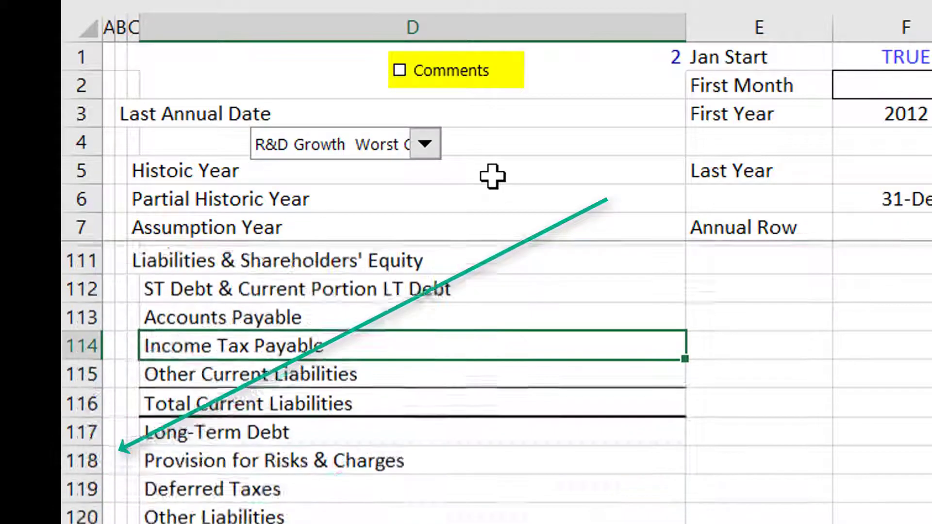
{"action": "key", "text": "Down"}
{"action": "key", "text": "Down"}
{"action": "key", "text": "Down"}
{"action": "key", "text": "Down"}
{"action": "key", "text": "Down"}
{"action": "key", "text": "Down"}
{"action": "key", "text": "Down"}
{"action": "key", "text": "Down"}
{"action": "key", "text": "Down"}
{"action": "key", "text": "Down"}
{"action": "key", "text": "Down"}
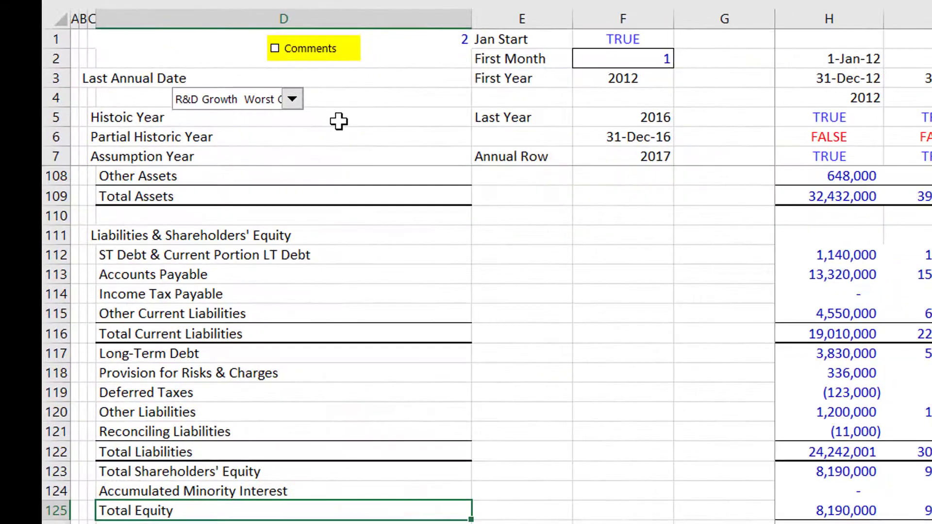
{"action": "key", "text": "Page_Up"}
{"action": "key", "text": "Page_Up"}
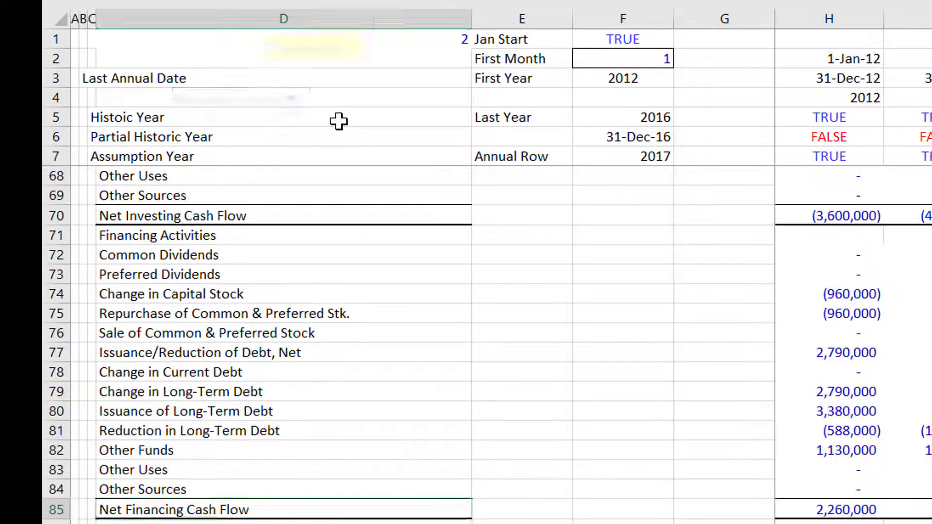
Look at the Analysis section with the Operations and EBITDA assumptions, and return to the new Row number sheet.
{"action": "key", "text": "ctrl+Page_Down"}
{"action": "key", "text": "ctrl+Page_Down"}
{"action": "key", "text": "ctrl+Page_Down"}
{"action": "key", "text": "ctrl+Page_Down"}
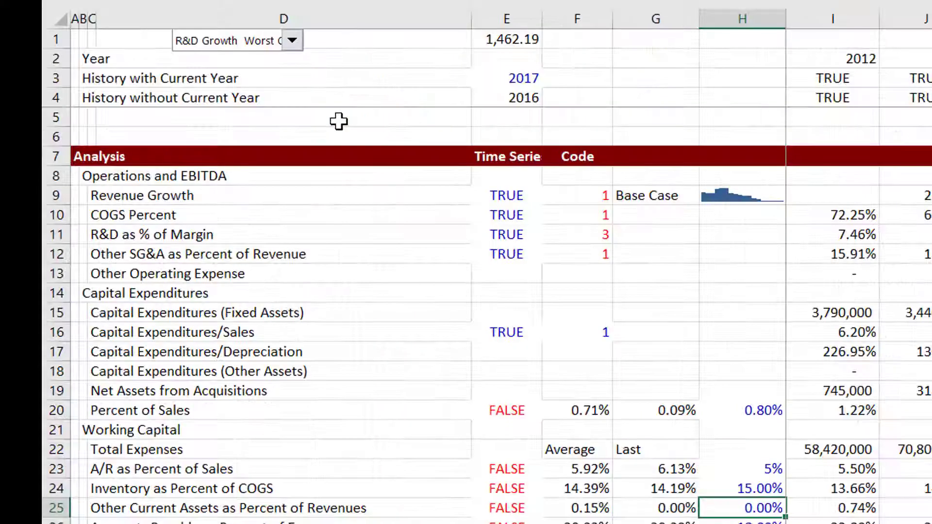
{"action": "key", "text": "ctrl+Page_Up"}
{"action": "key", "text": "ctrl+Page_Up"}
{"action": "key", "text": "ctrl+Page_Up"}
{"action": "key", "text": "ctrl+Page_Up"}
{"action": "key", "text": "ctrl+Page_Down"}
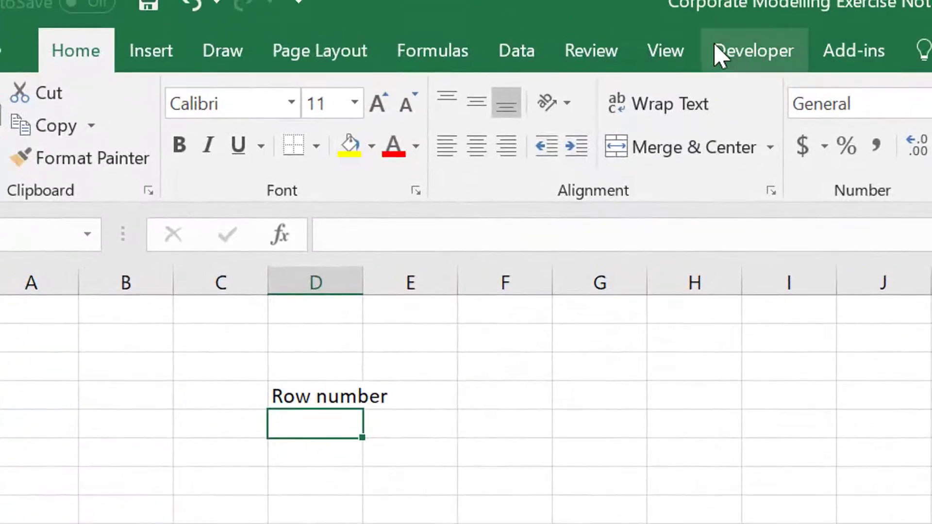
Check in Excel's ribbon customization options whether the Developer tab is enabled, and close the options.
{"action": "left_click", "coordinate": [17, 50]}
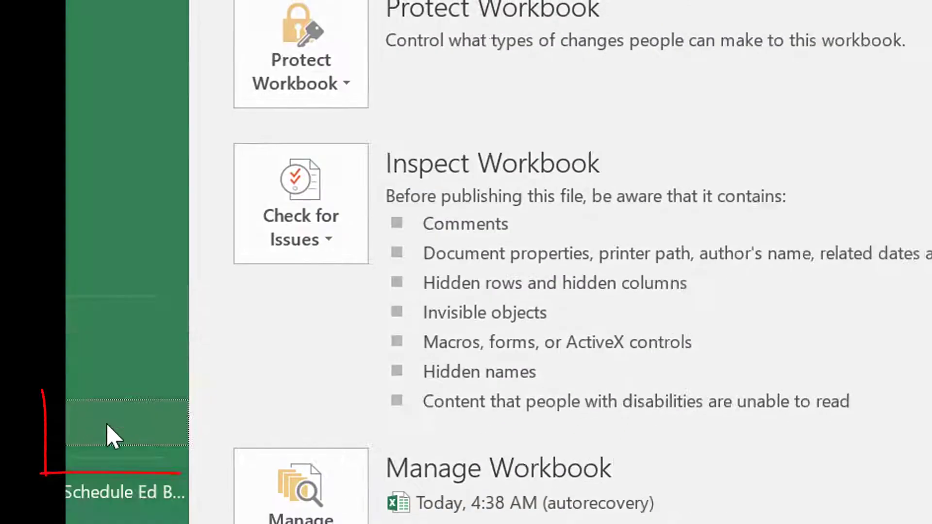
{"action": "left_click", "coordinate": [103, 435]}
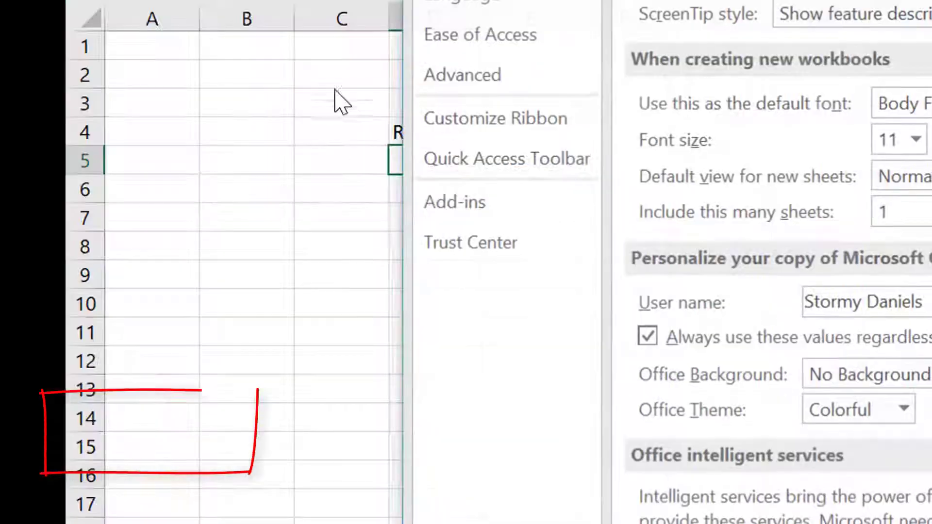
{"action": "left_click", "coordinate": [452, 132]}
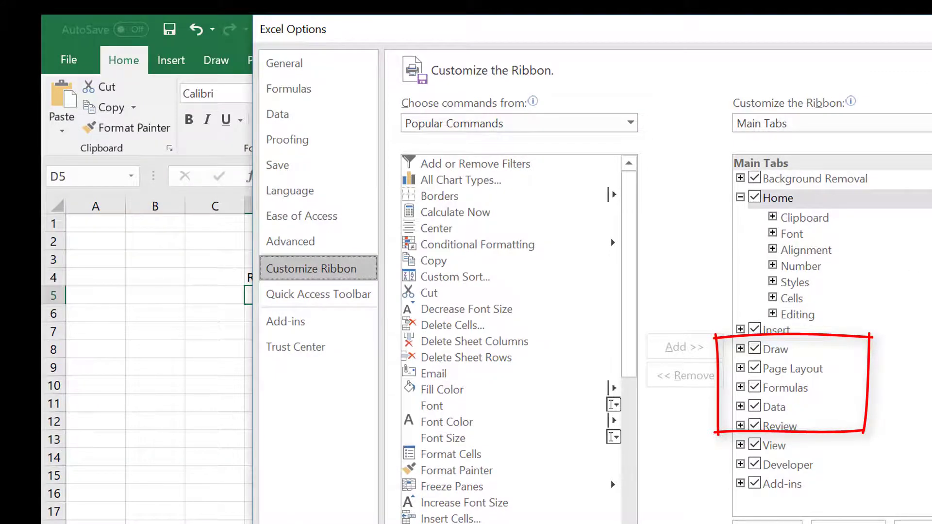
{"action": "key", "text": "Escape"}
Enter 15 in cell F4 as the row number.
{"action": "key", "text": "Up"}
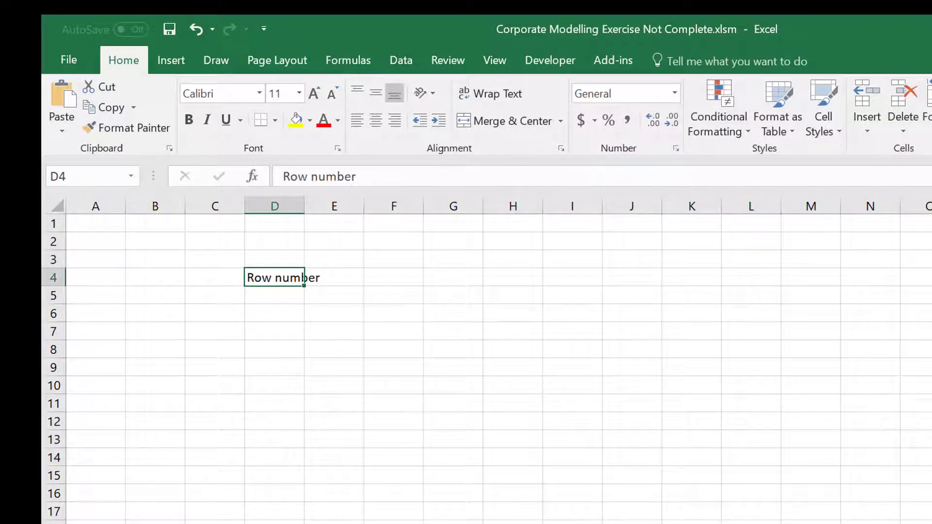
{"action": "key", "text": "Right"}
{"action": "key", "text": "Right"}
{"action": "type", "text": "15"}
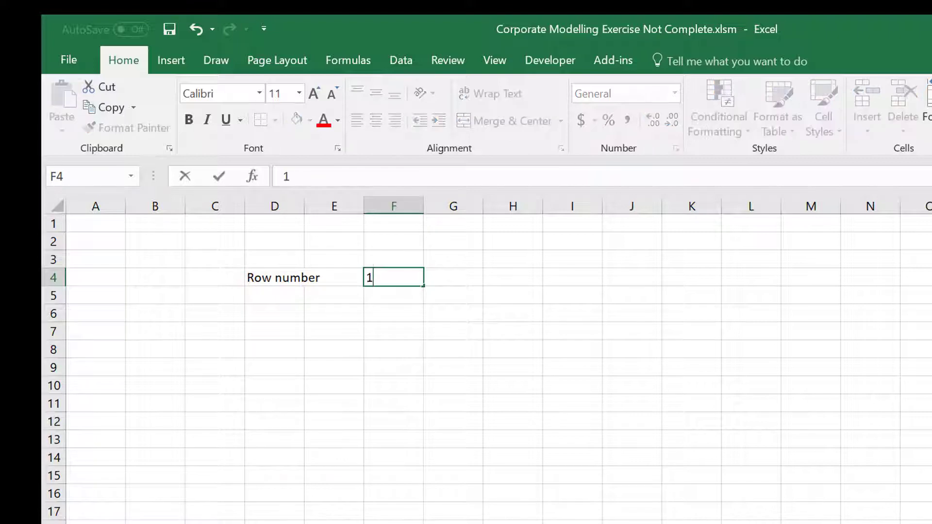
{"action": "key", "text": "Return"}
{"action": "key", "text": "Up"}
{"action": "key", "text": "Right"}
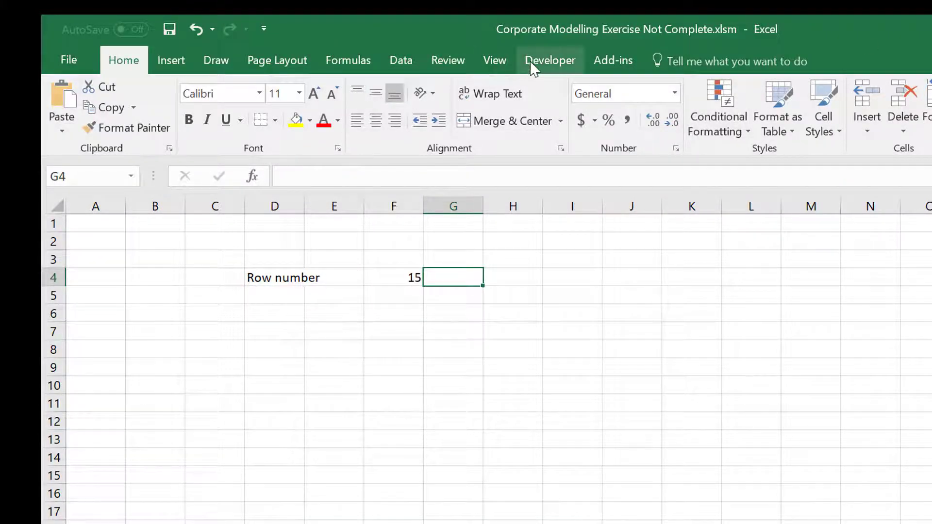
Insert a spin button form control over cell G4, beside the row number value, and deselect it.
{"action": "left_click", "coordinate": [545, 62]}
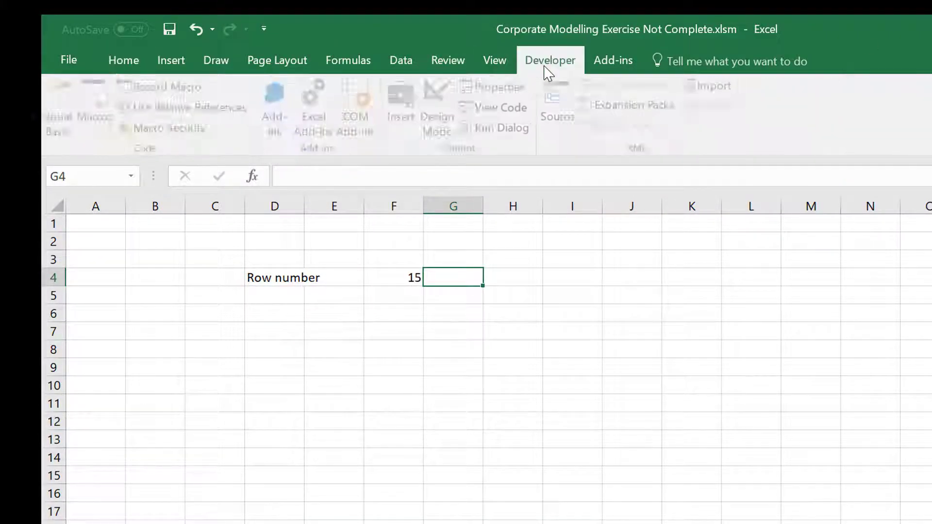
{"action": "left_click", "coordinate": [399, 104]}
{"action": "left_click", "coordinate": [452, 170]}
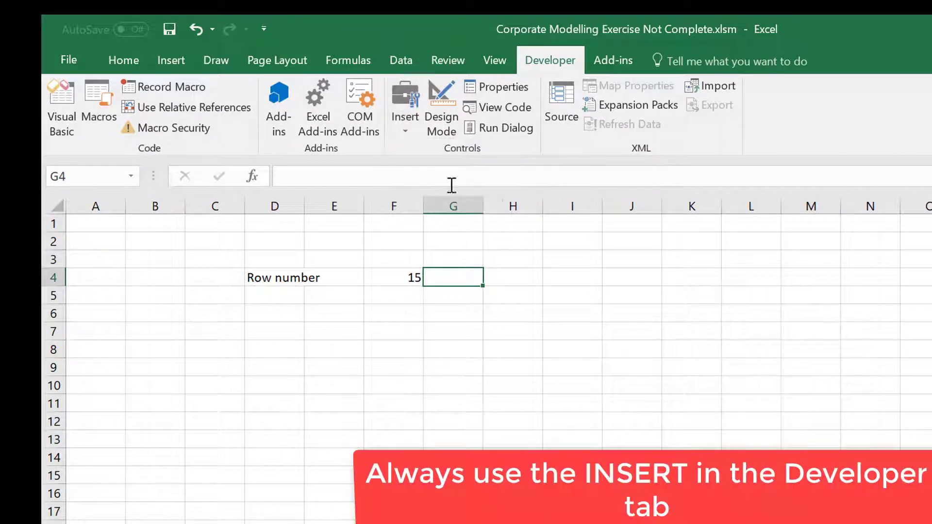
{"action": "left_click_drag", "start_coordinate": [434, 266], "coordinate": [473, 286]}
{"action": "left_click", "coordinate": [489, 382]}
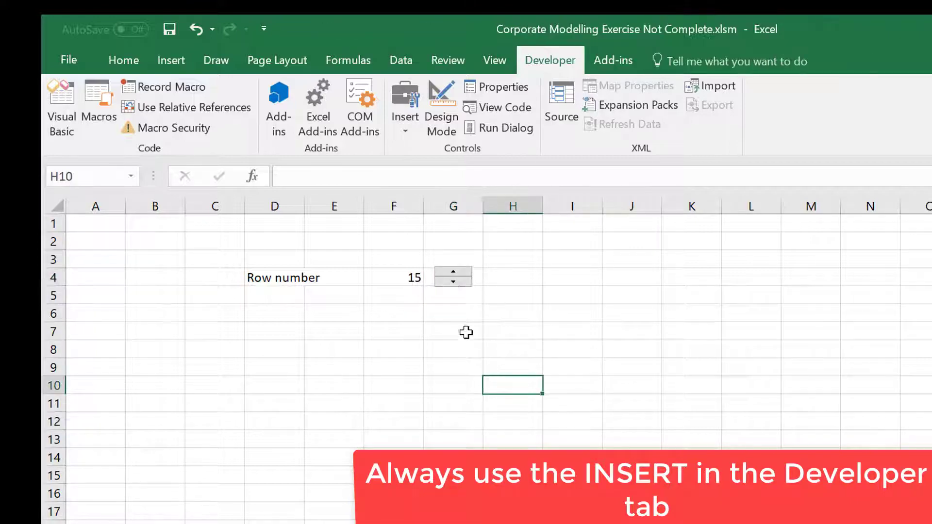
Set the spin button's minimum value to 15 and maximum value to 126 in its control formatting.
{"action": "right_click", "coordinate": [449, 268]}
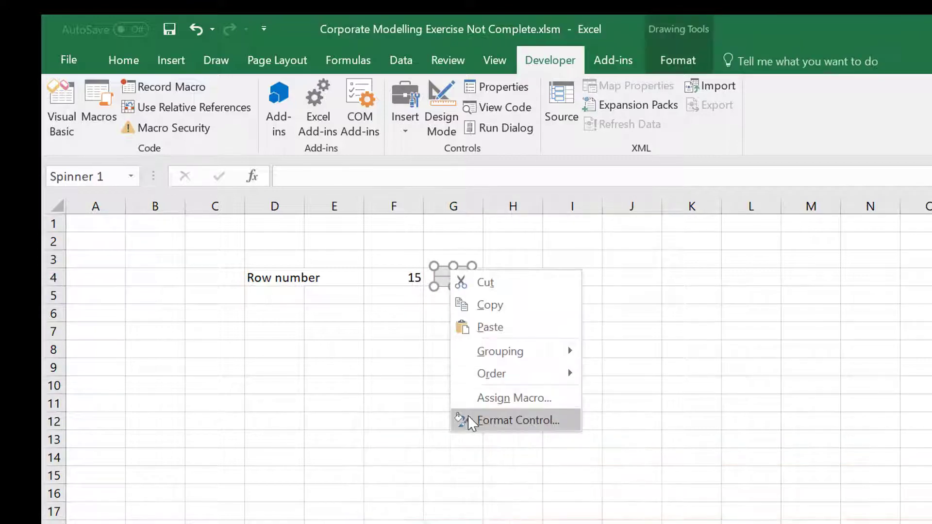
{"action": "left_click", "coordinate": [469, 420]}
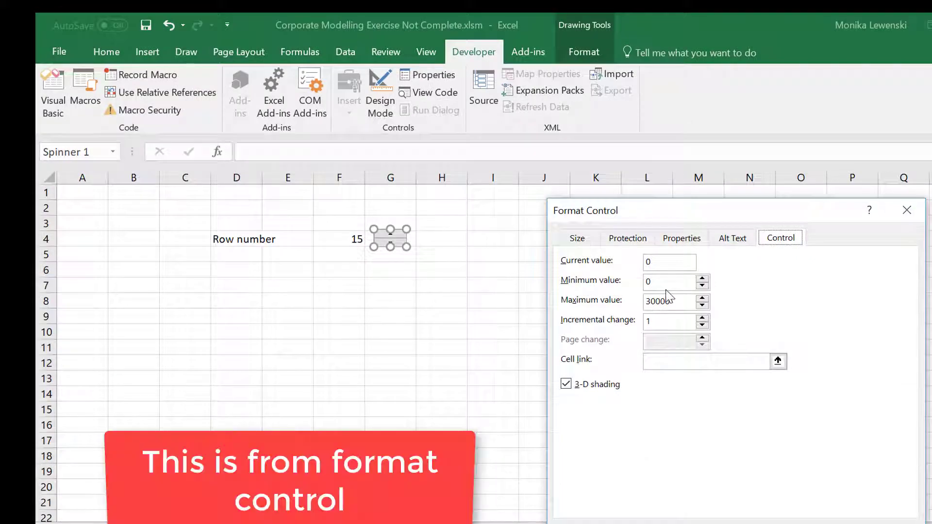
{"action": "left_click", "coordinate": [685, 295]}
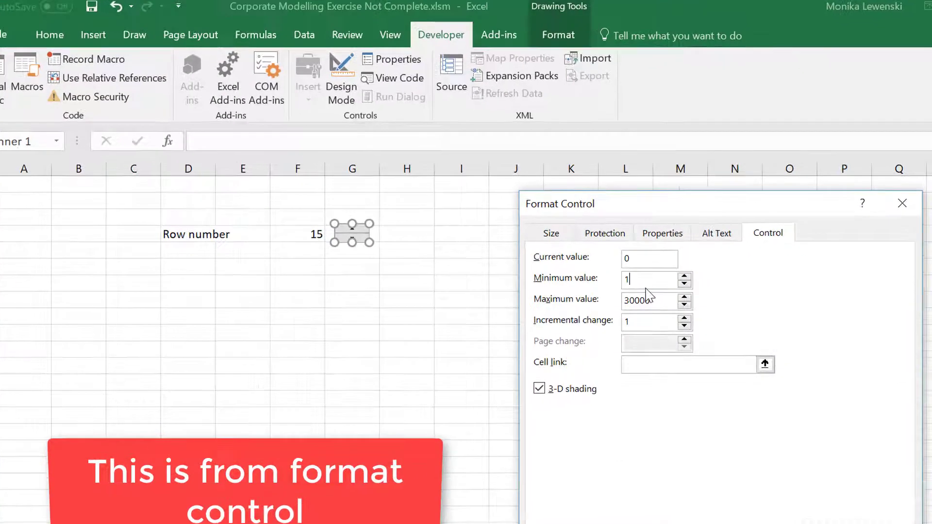
{"action": "type", "text": "15"}
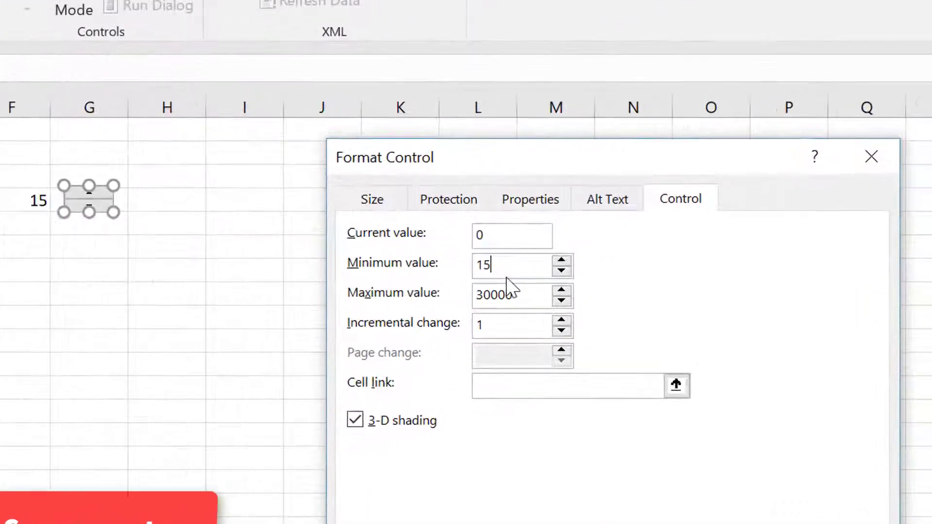
{"action": "left_click", "coordinate": [490, 292]}
{"action": "key", "text": "BackSpace"}
{"action": "key", "text": "BackSpace"}
{"action": "key", "text": "BackSpace"}
{"action": "key", "text": "BackSpace"}
{"action": "key", "text": "BackSpace"}
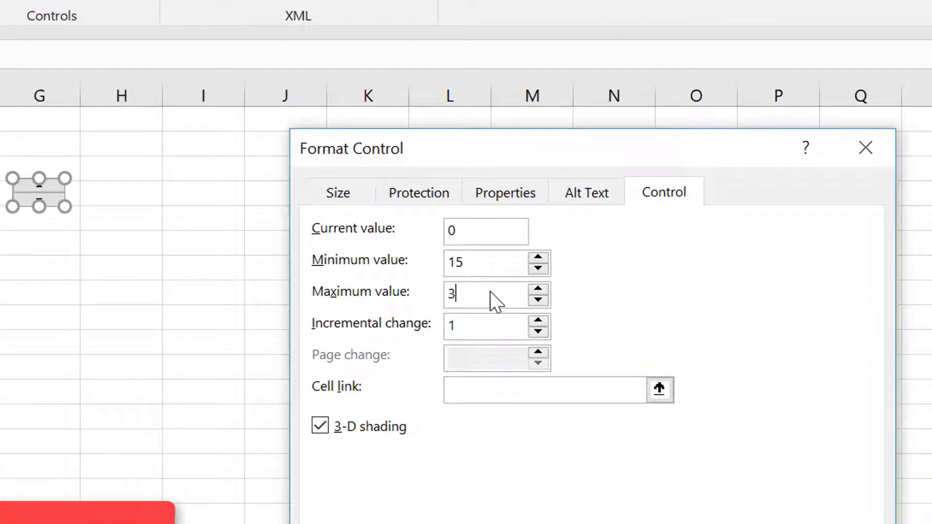
{"action": "type", "text": "126"}
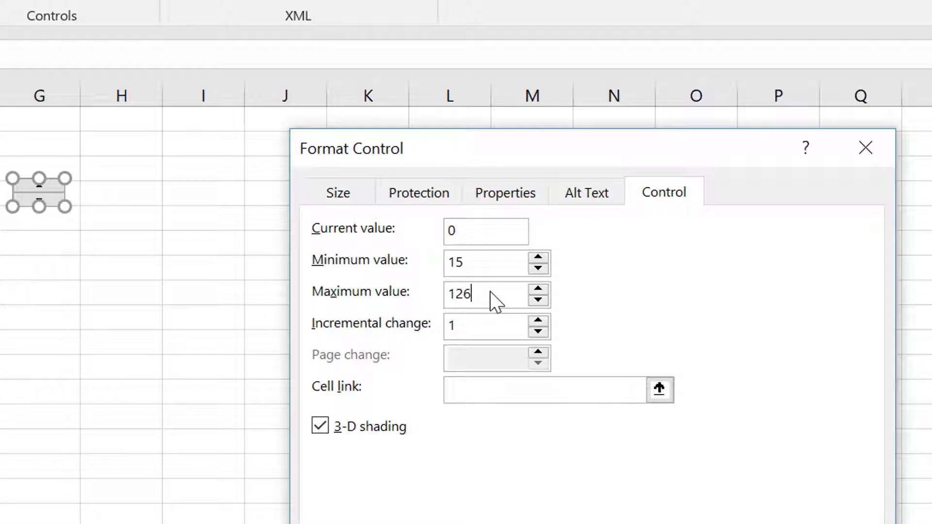
Link the spin button to cell F4, apply the control settings and deselect the control.
{"action": "left_click", "coordinate": [661, 398]}
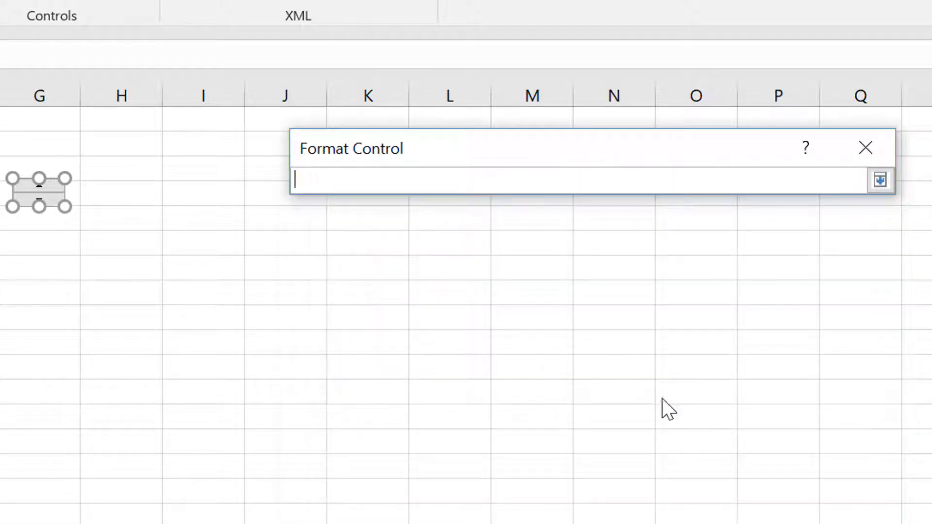
{"action": "left_click", "coordinate": [189, 153]}
{"action": "key", "text": "Return"}
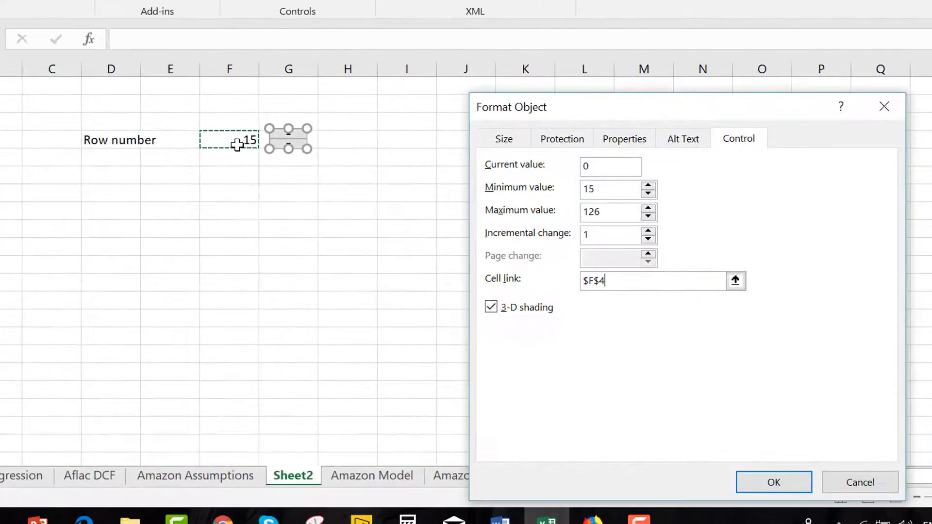
{"action": "left_click", "coordinate": [773, 481]}
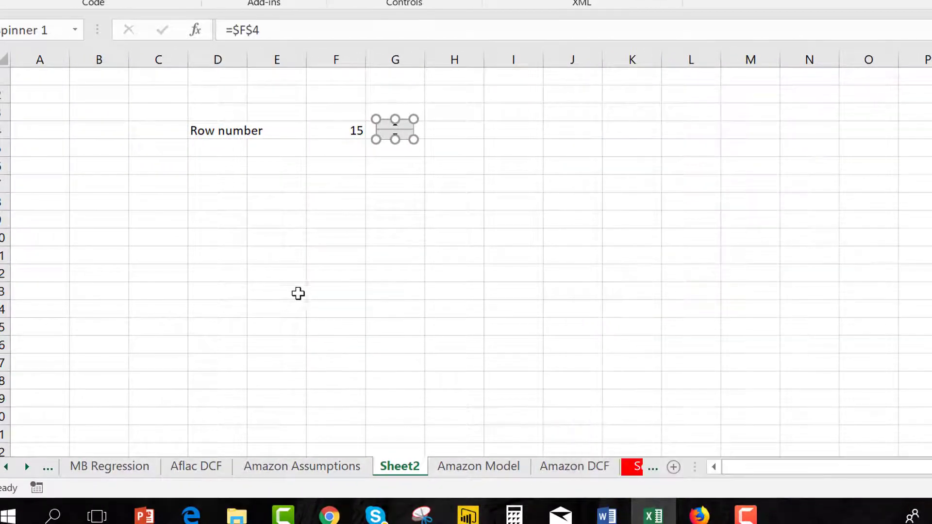
{"action": "left_click", "coordinate": [432, 237]}
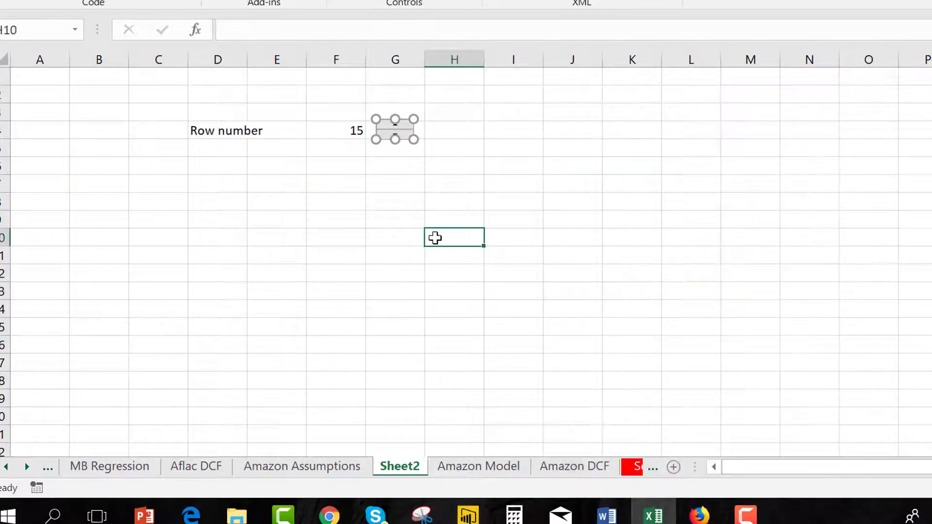
Test the spin button by raising the row number in F4 to 24.
{"action": "double_click", "coordinate": [395, 125]}
{"action": "double_click", "coordinate": [394, 125]}
{"action": "double_click", "coordinate": [394, 125]}
{"action": "double_click", "coordinate": [395, 126]}
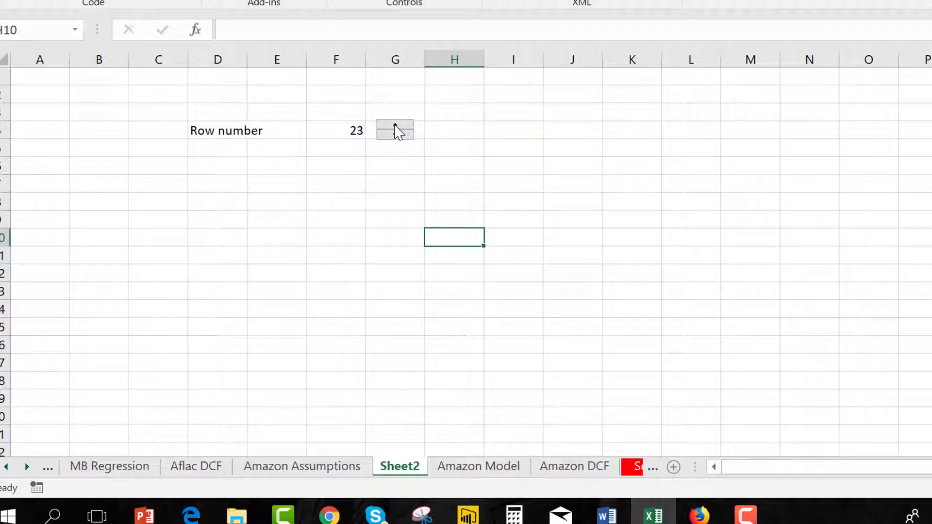
{"action": "left_click", "coordinate": [350, 129]}
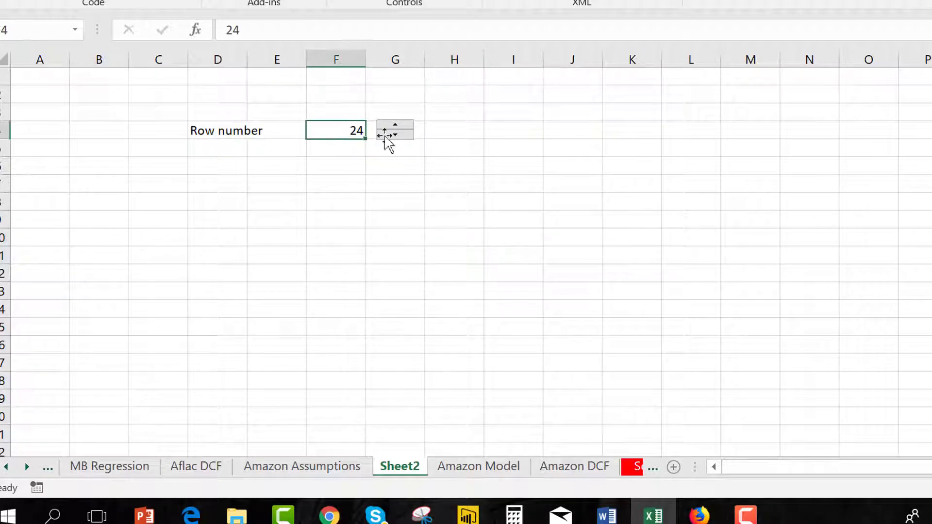
Begin an INDEX formula in cell D9, below the Row number label.
{"action": "left_click", "coordinate": [468, 300]}
{"action": "key", "text": "Left"}
{"action": "key", "text": "Up"}
{"action": "key", "text": "Up"}
{"action": "key", "text": "Up"}
{"action": "key", "text": "Up"}
{"action": "key", "text": "Left"}
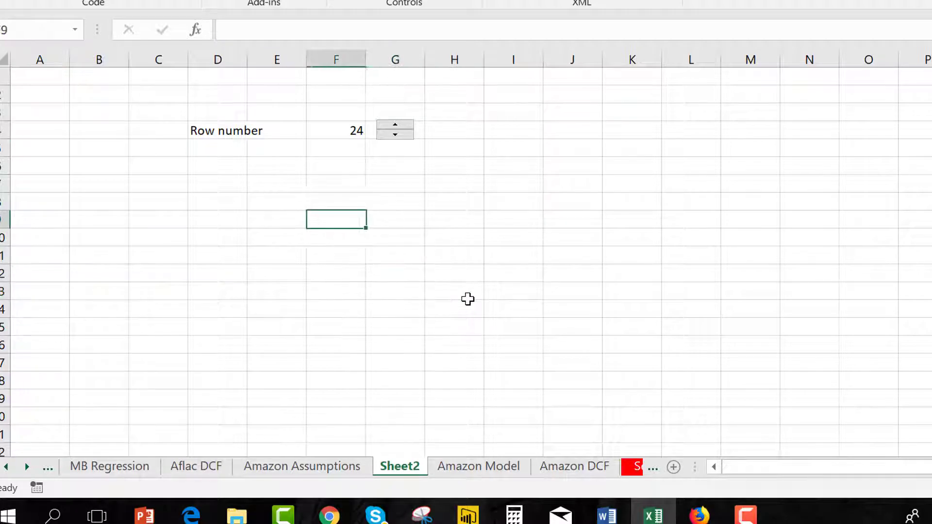
{"action": "key", "text": "Left"}
{"action": "key", "text": "Left"}
{"action": "key", "text": "Left"}
{"action": "type", "text": "="}
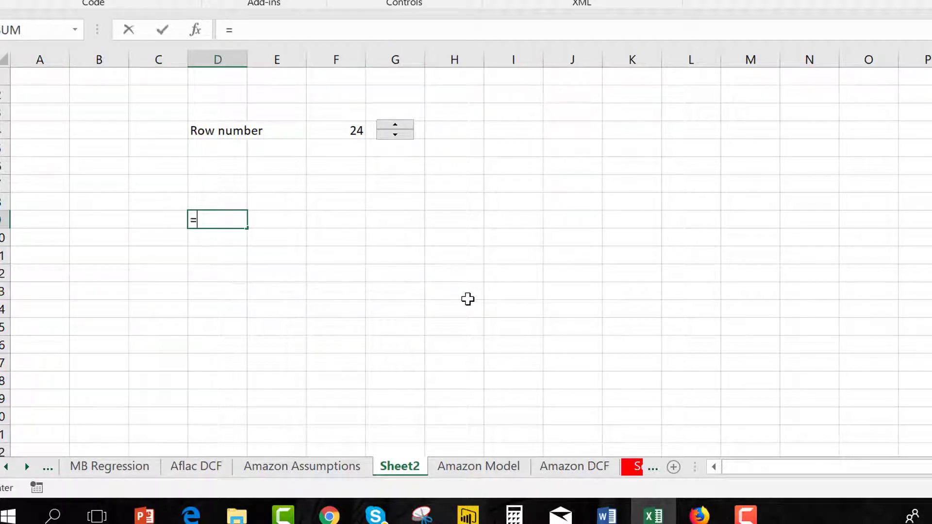
{"action": "type", "text": "ki"}
{"action": "key", "text": "BackSpace"}
{"action": "key", "text": "BackSpace"}
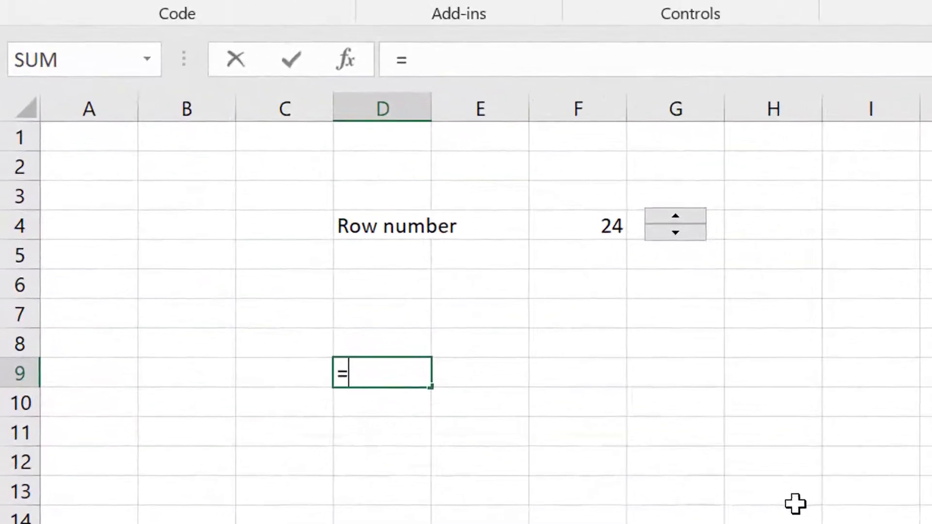
{"action": "type", "text": "in"}
{"action": "key", "text": "Tab"}
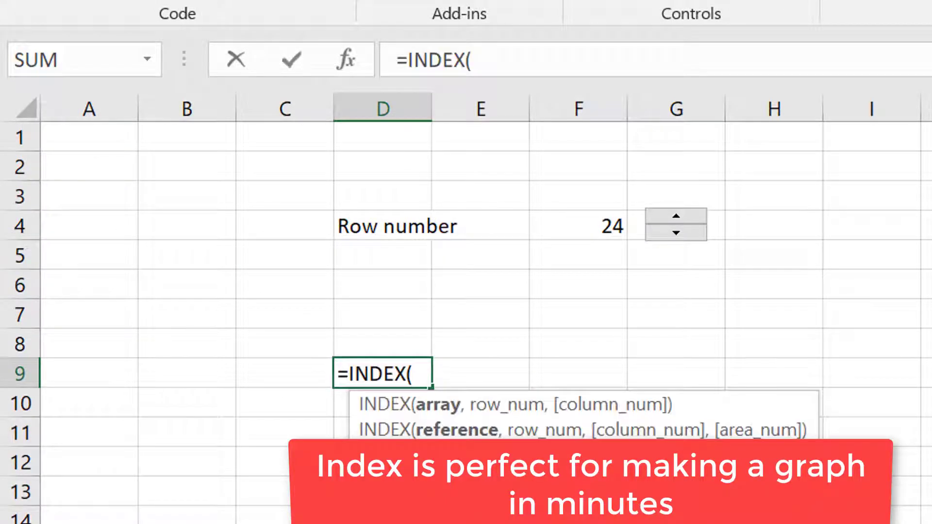
Complete the D9 INDEX formula with column D of the Amazon Model sheet as array and absolute cell $F$4 of Sheet2 as row number.
{"action": "key", "text": "ctrl+Page_Down"}
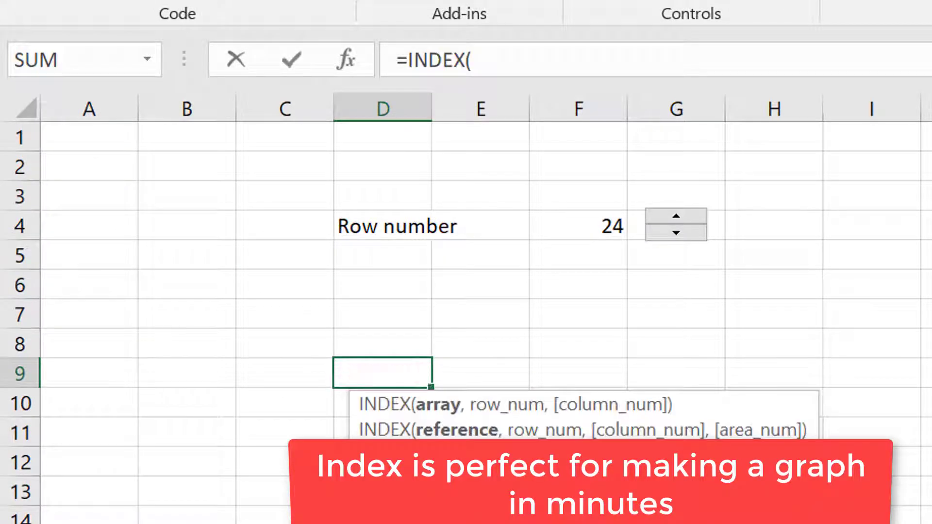
{"action": "left_click", "coordinate": [245, 520]}
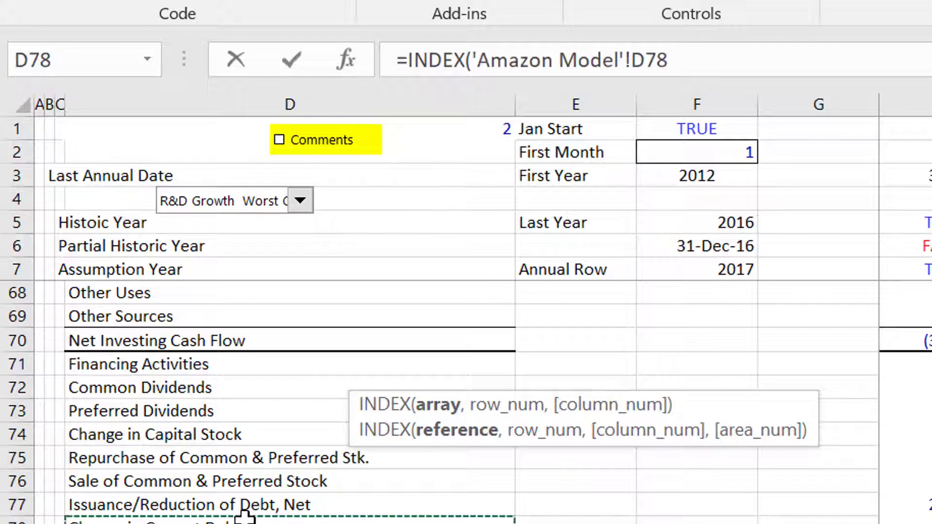
{"action": "left_click", "coordinate": [61, 99]}
{"action": "left_click", "coordinate": [87, 107]}
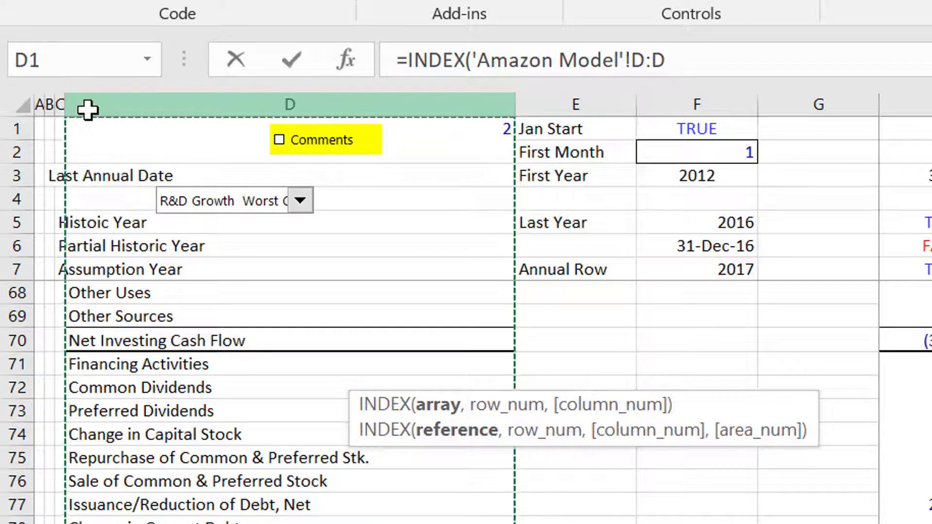
{"action": "type", "text": ","}
{"action": "key", "text": "ctrl+Page_Up"}
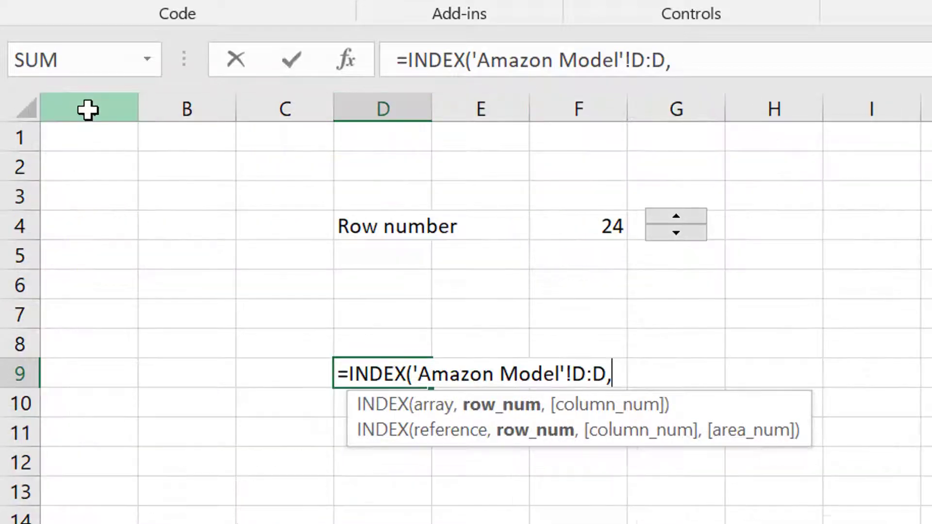
{"action": "left_click", "coordinate": [600, 212]}
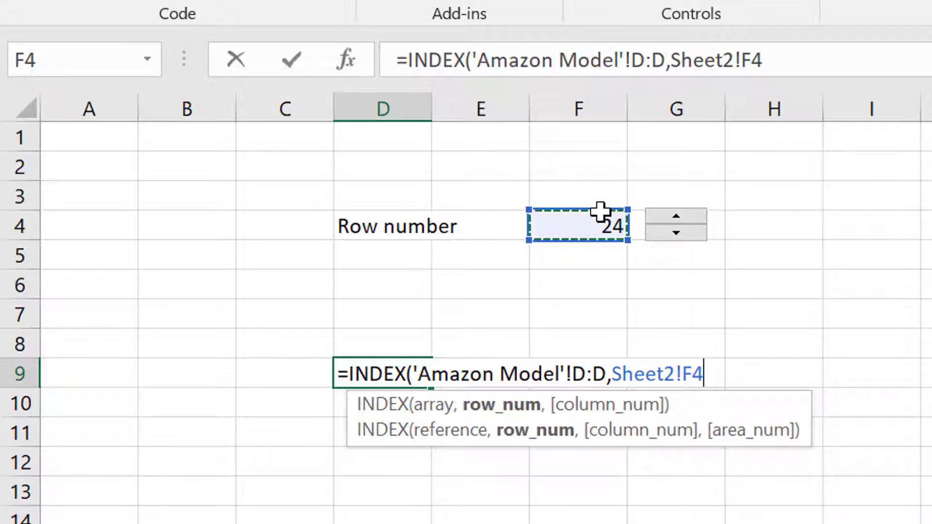
{"action": "key", "text": "F4"}
{"action": "key", "text": "Return"}
{"action": "key", "text": "Up"}
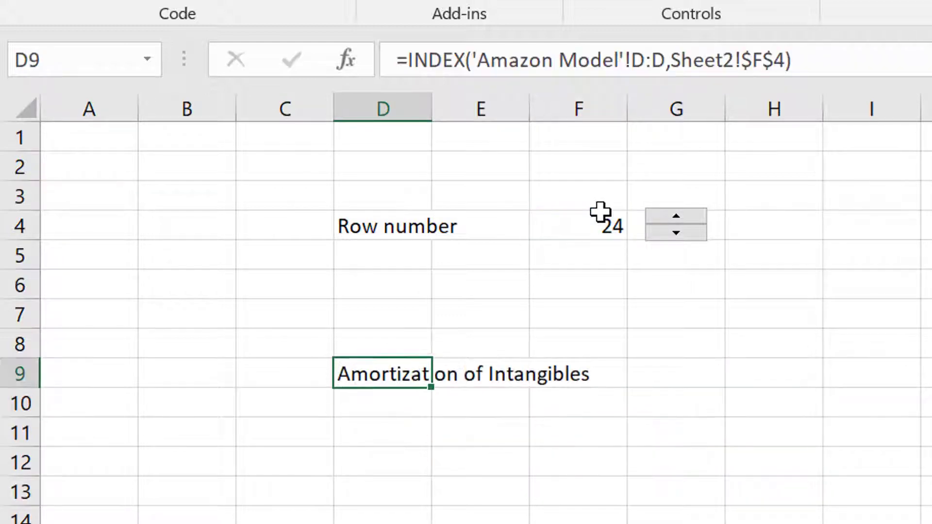
Test the line item lookup by spinning the row number up to 29 and back down to 26.
{"action": "left_click", "coordinate": [676, 216]}
{"action": "left_click", "coordinate": [676, 216]}
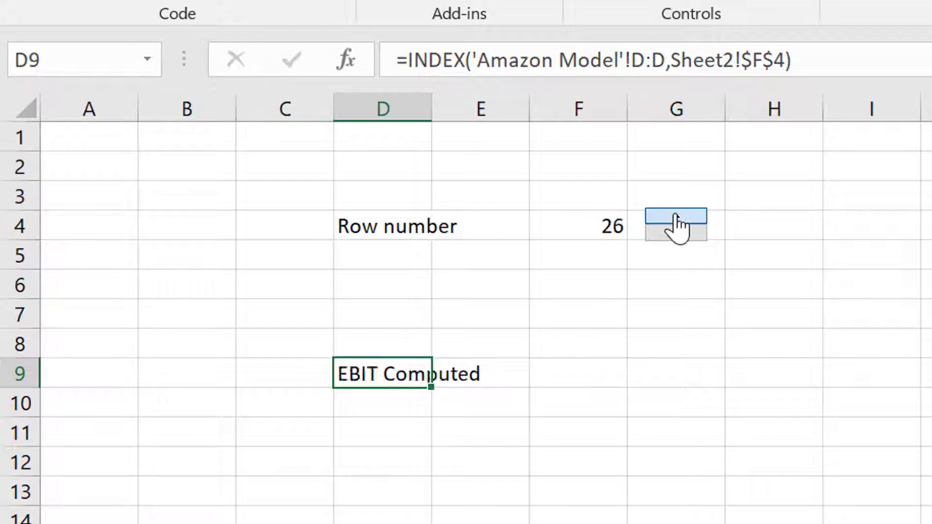
{"action": "left_click", "coordinate": [675, 216]}
{"action": "left_click", "coordinate": [676, 216]}
{"action": "left_click", "coordinate": [676, 216]}
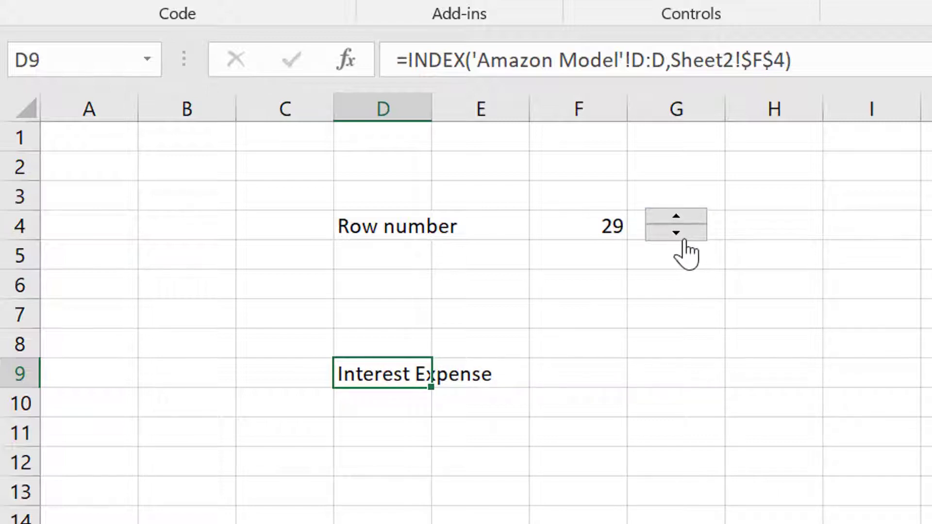
{"action": "left_click", "coordinate": [686, 236]}
{"action": "left_click", "coordinate": [687, 236]}
{"action": "left_click", "coordinate": [687, 235]}
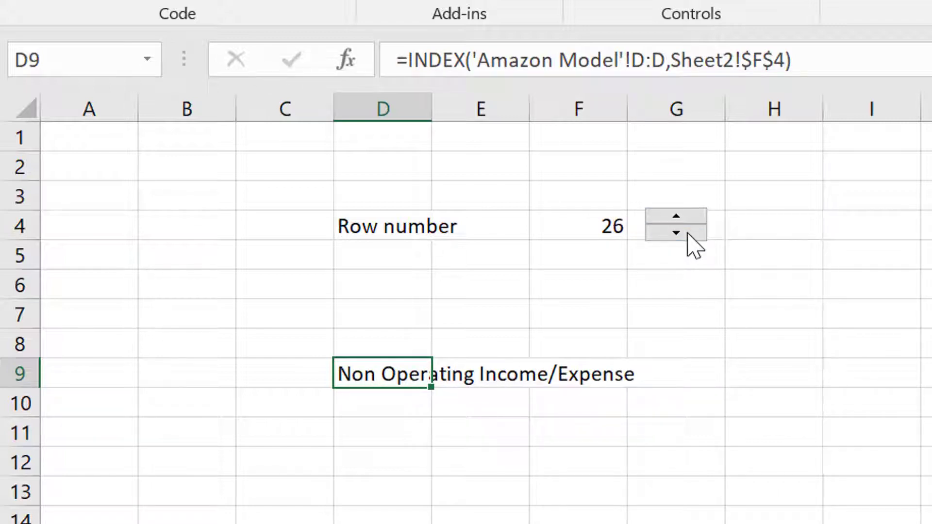
Fill the INDEX formula from D9 across row 9 to M9.
{"action": "key", "text": "shift+Right"}
{"action": "key", "text": "shift+Right"}
{"action": "key", "text": "shift+Right"}
{"action": "key", "text": "shift+Right"}
{"action": "key", "text": "shift+Right"}
{"action": "key", "text": "shift+Right"}
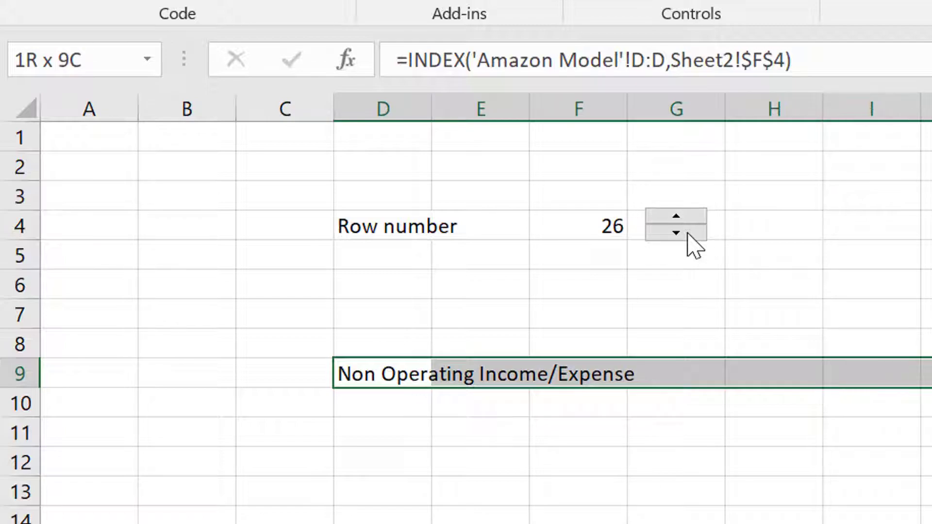
{"action": "key", "text": "shift+Right"}
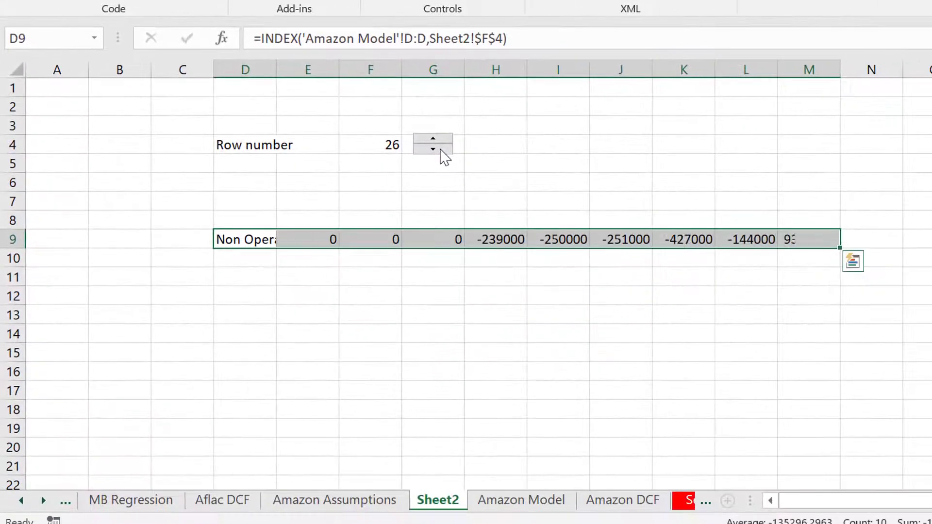
{"action": "key", "text": "Right"}
{"action": "key", "text": "Right"}
{"action": "key", "text": "Right"}
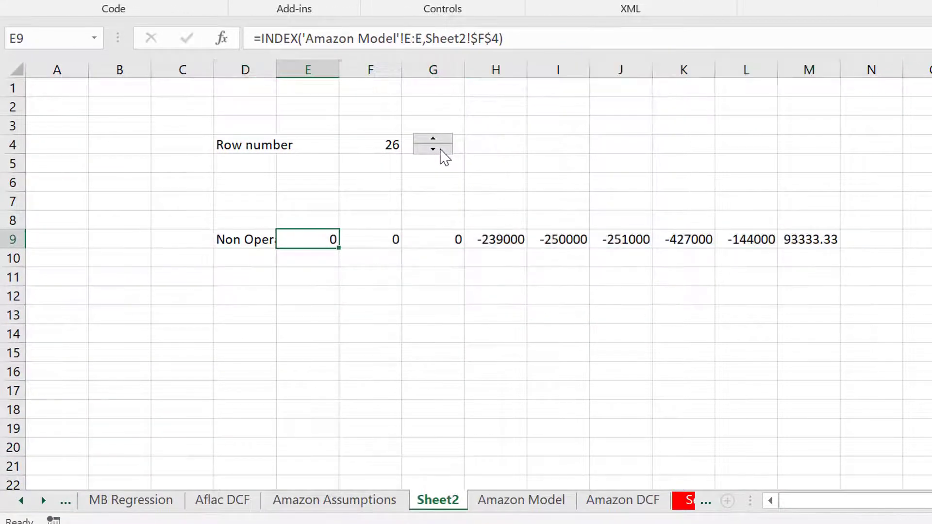
{"action": "key", "text": "ctrl+Right"}
{"action": "key", "text": "Right"}
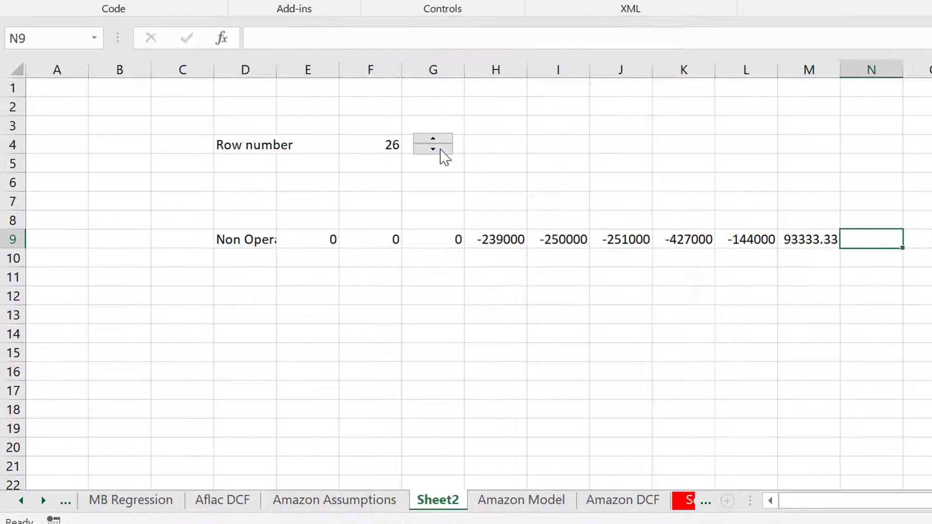
Clear the unneeded formulas in cells E9 to G9 between the line item name and its yearly values.
{"action": "type", "text": "=INDEX('Amazon Model'!N:N,Sheet2!$F$4)"}
{"action": "key", "text": "Left"}
{"action": "key", "text": "ctrl+Left"}
{"action": "key", "text": "Right"}
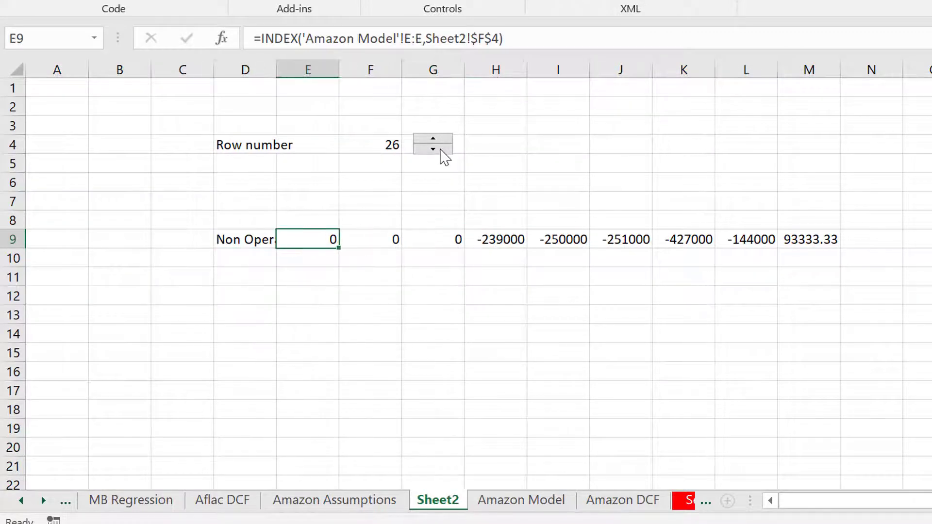
{"action": "key", "text": "shift+Right"}
{"action": "key", "text": "shift+Right"}
{"action": "key", "text": "Delete"}
Enter a formula in H8 that links to the year in cell H4 of the Amazon Model sheet.
{"action": "key", "text": "Up"}
{"action": "key", "text": "Right"}
{"action": "key", "text": "Right"}
{"action": "key", "text": "Right"}
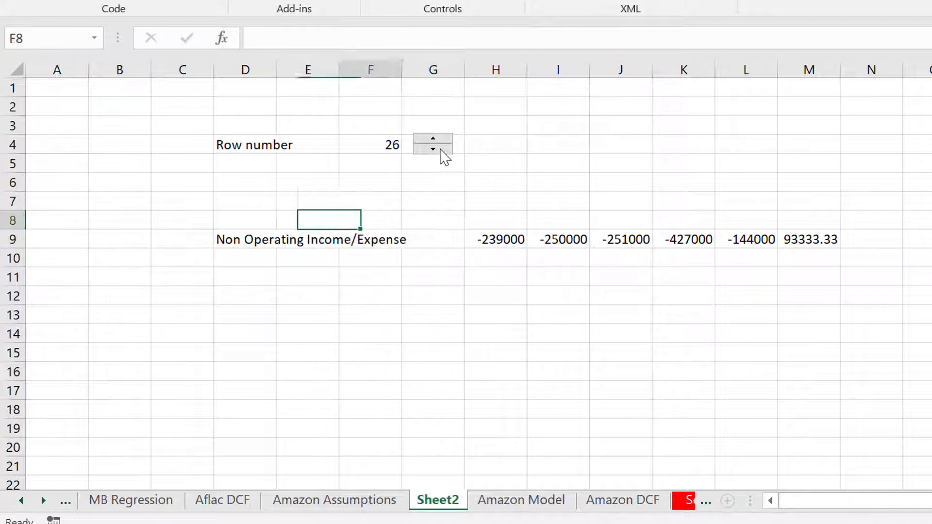
{"action": "type", "text": "="}
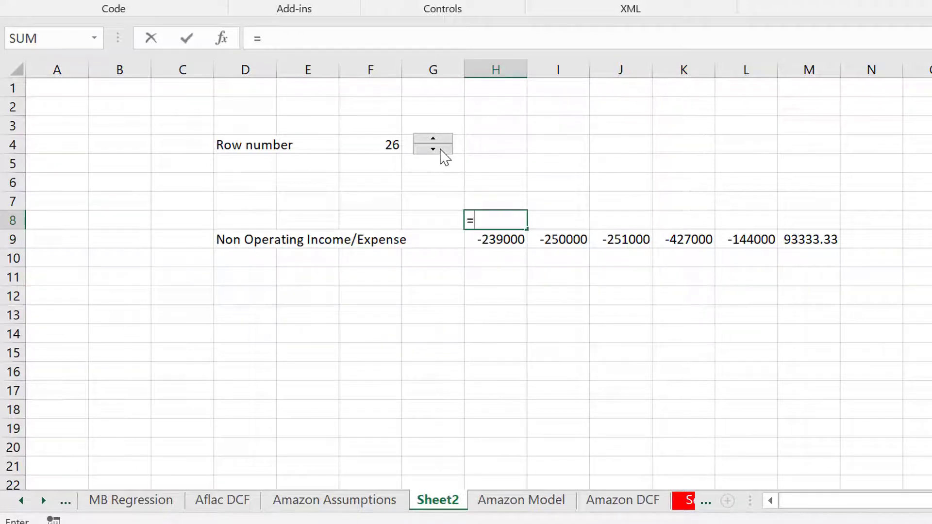
{"action": "key", "text": "ctrl+Page_Down"}
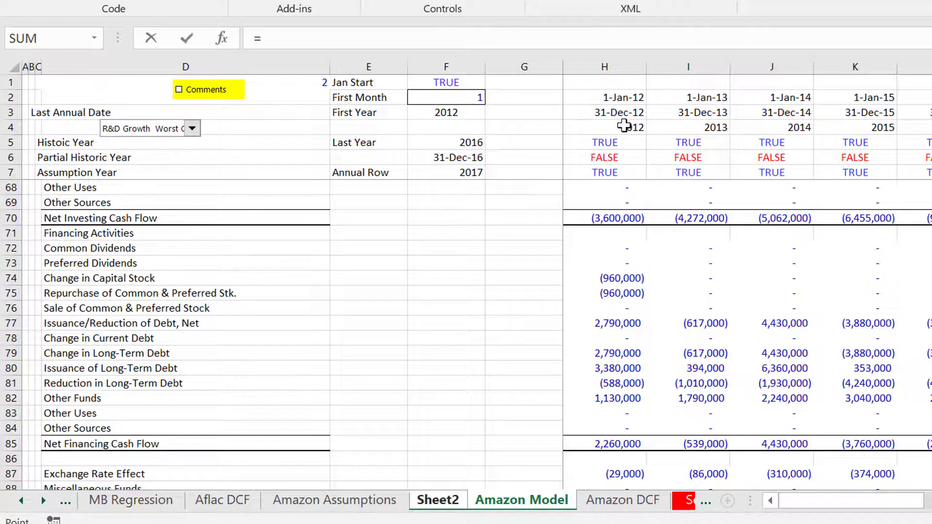
{"action": "left_click", "coordinate": [624, 125]}
{"action": "key", "text": "Return"}
Fill the year link from H8 across to M8, above the line item's values.
{"action": "key", "text": "Up"}
{"action": "key", "text": "shift+Right"}
{"action": "key", "text": "shift+Right"}
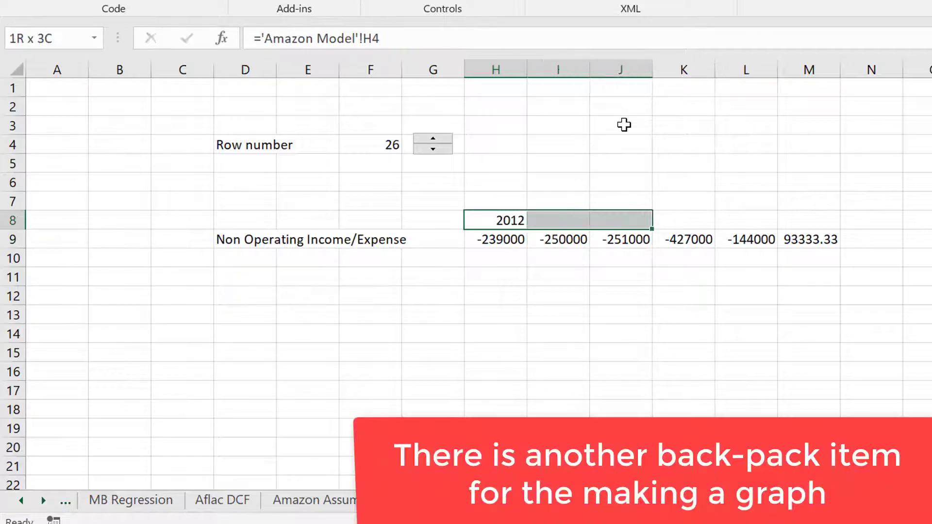
{"action": "key", "text": "shift+Right"}
{"action": "key", "text": "shift+Right"}
{"action": "key", "text": "shift+Right"}
{"action": "key", "text": "ctrl+r"}
Create a column chart on its own sheet from the year and line item range D8:M9.
{"action": "key", "text": "Left"}
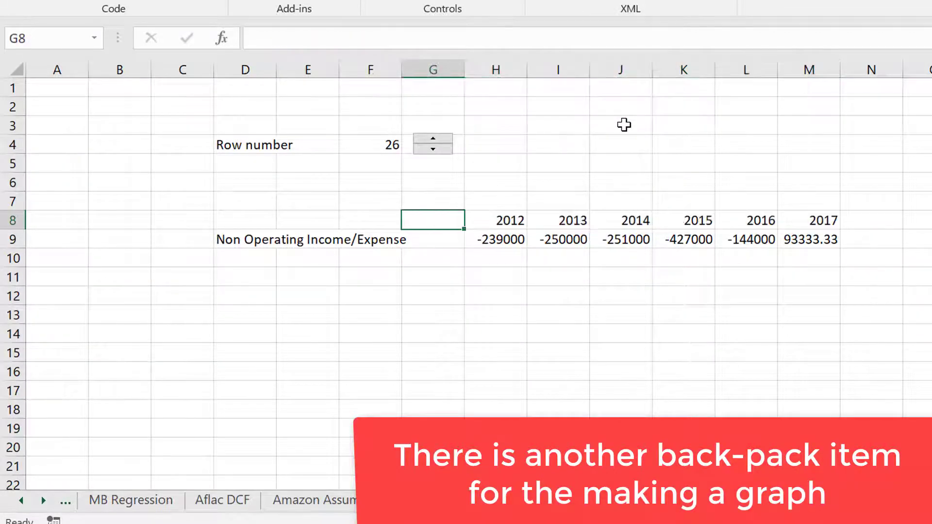
{"action": "key", "text": "Left"}
{"action": "key", "text": "Left"}
{"action": "key", "text": "Left"}
{"action": "key", "text": "shift+Down"}
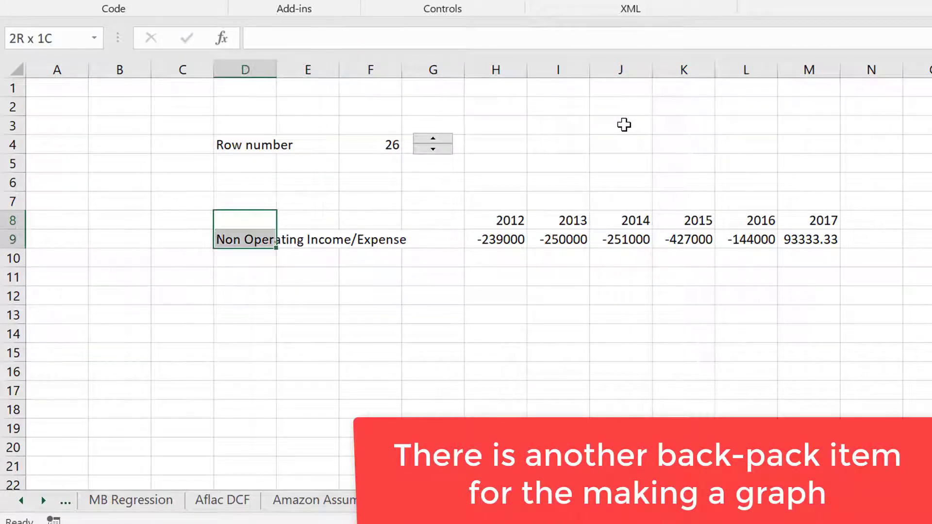
{"action": "key", "text": "shift+Right"}
{"action": "key", "text": "shift+Right"}
{"action": "key", "text": "shift+Right"}
{"action": "key", "text": "shift+Right"}
{"action": "key", "text": "shift+Right"}
{"action": "key", "text": "shift+Right"}
{"action": "key", "text": "shift+Right"}
{"action": "key", "text": "shift+Right"}
{"action": "key", "text": "shift+Right"}
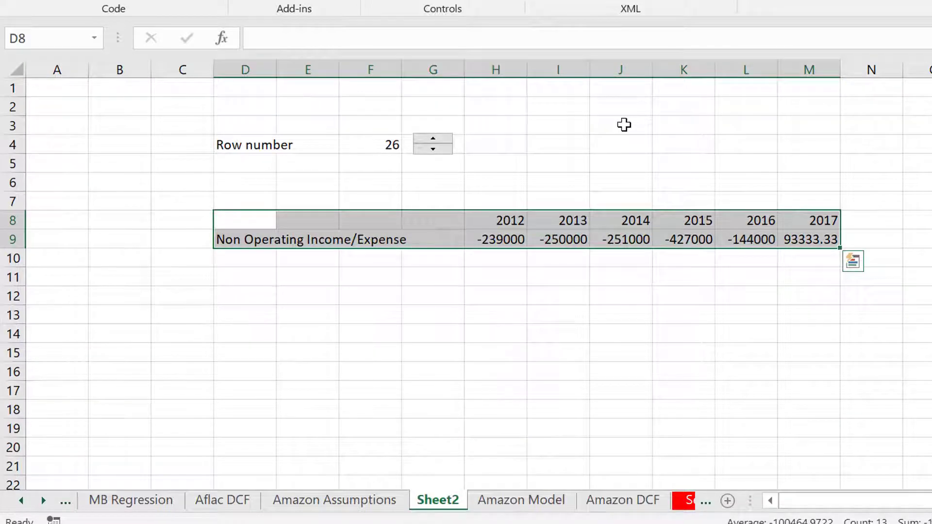
{"action": "key", "text": "F11"}
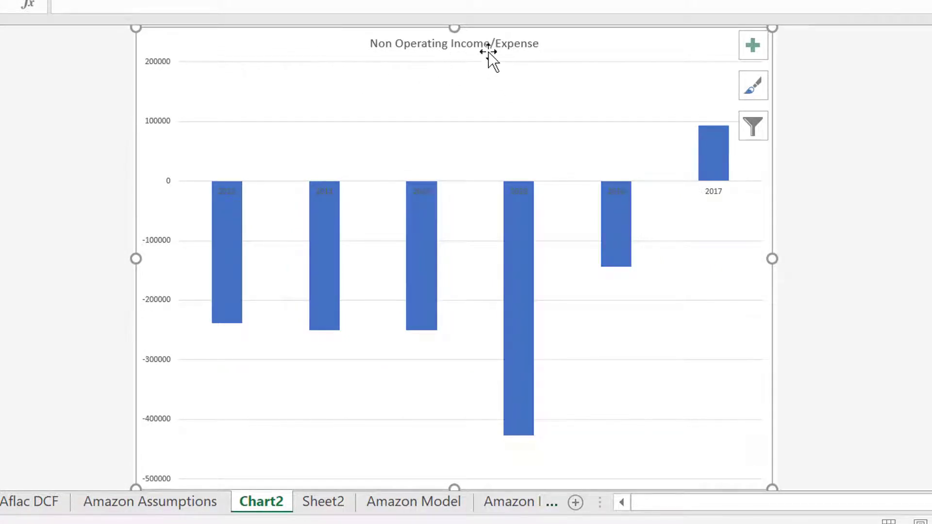
Rename Sheet2 as Graph Sheet.
{"action": "left_click", "coordinate": [322, 503]}
{"action": "double_click", "coordinate": [323, 502]}
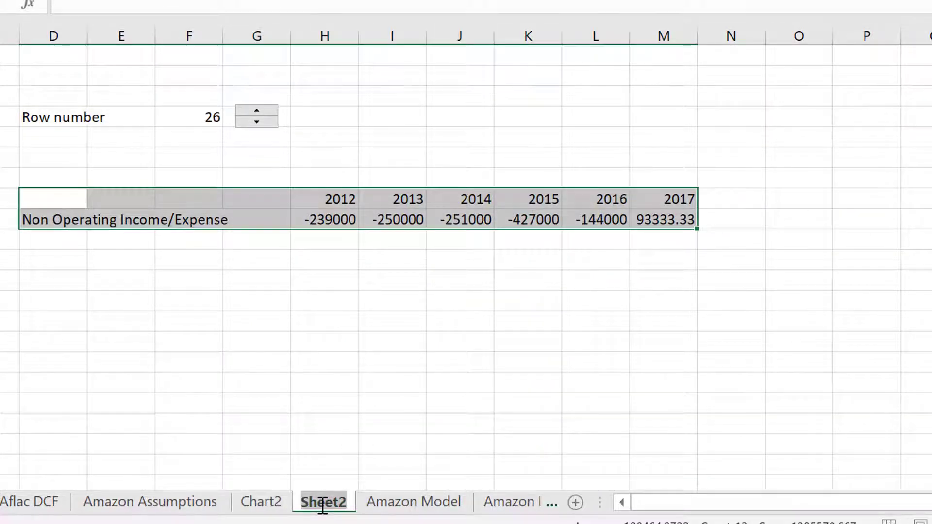
{"action": "type", "text": "Grah"}
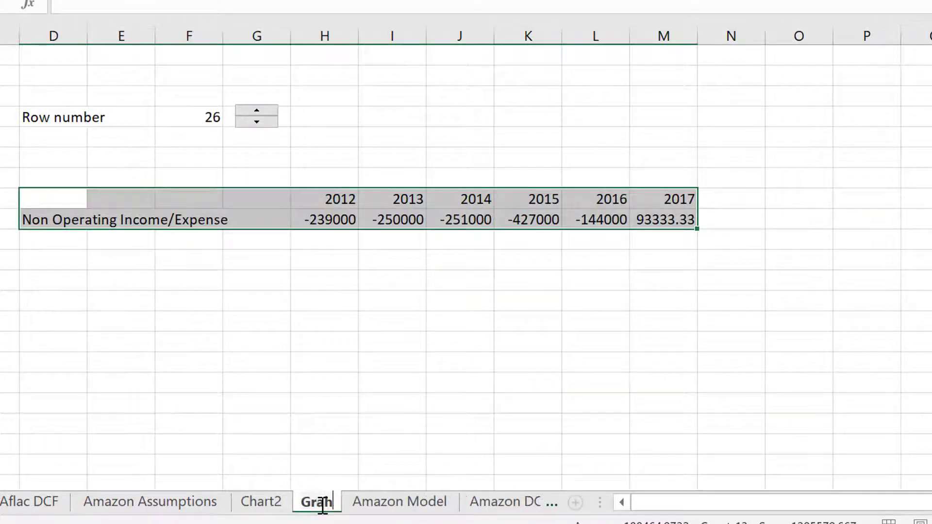
{"action": "type", "text": "p"}
{"action": "key", "text": "BackSpace"}
{"action": "key", "text": "BackSpace"}
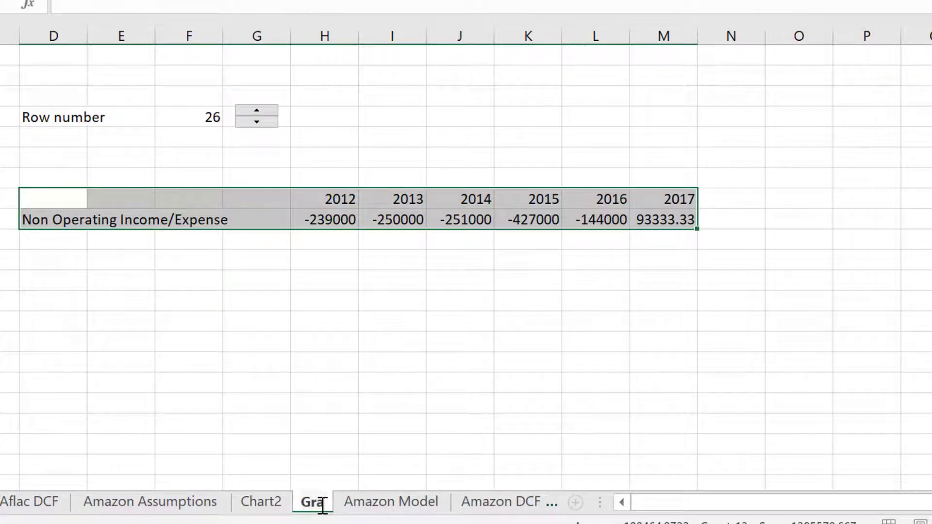
{"action": "type", "text": "ph Sheet"}
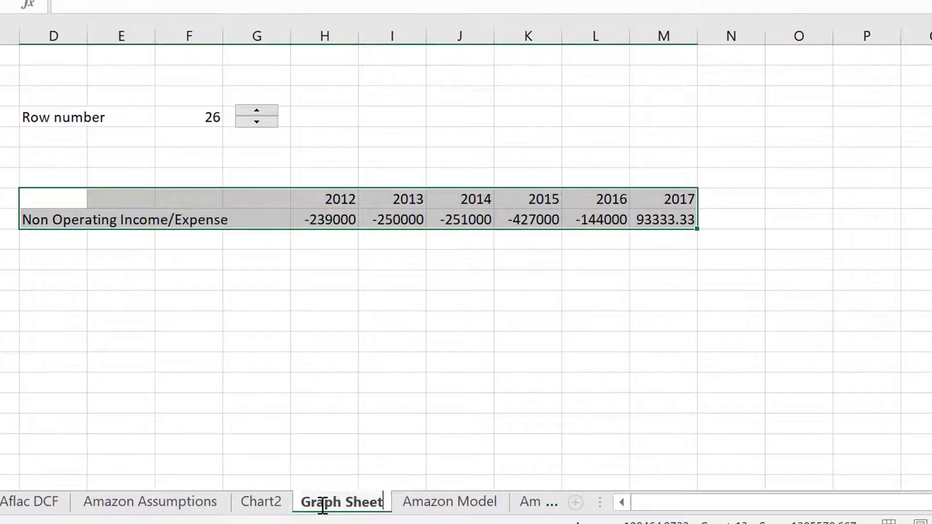
{"action": "left_click", "coordinate": [394, 349]}
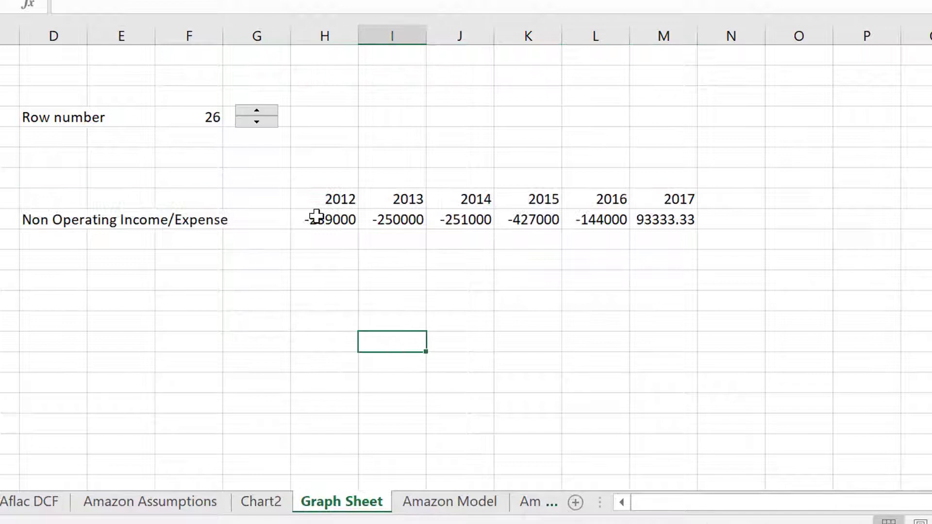
{"action": "right_click", "coordinate": [265, 113]}
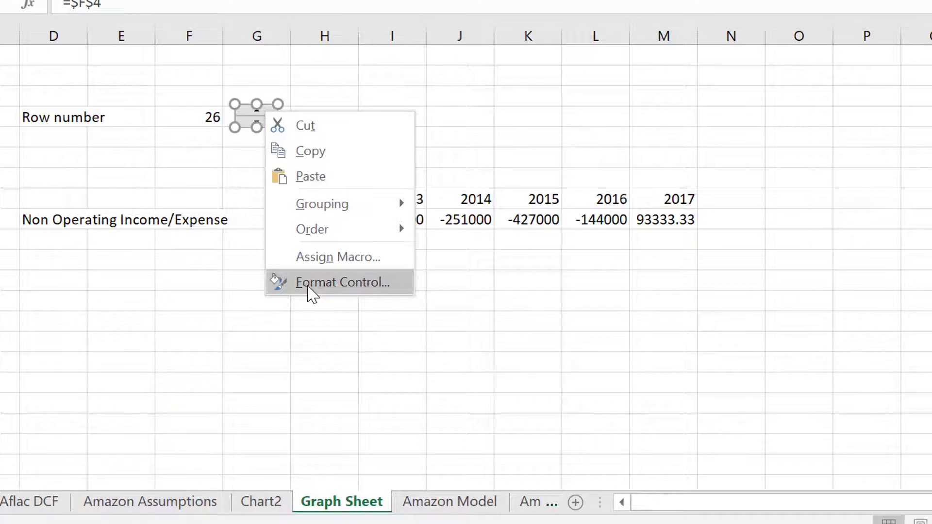
{"action": "key", "text": "Escape"}
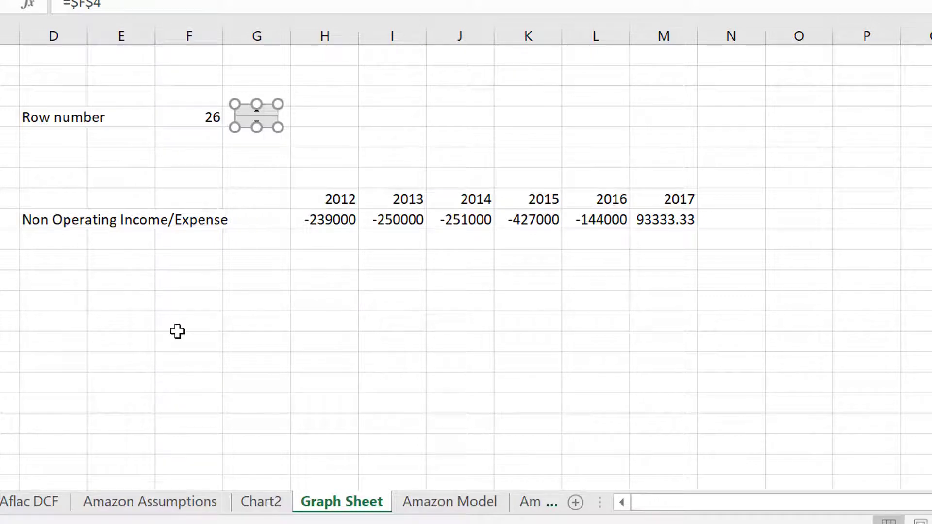
{"action": "right_click", "coordinate": [257, 118]}
{"action": "key", "text": "Escape"}
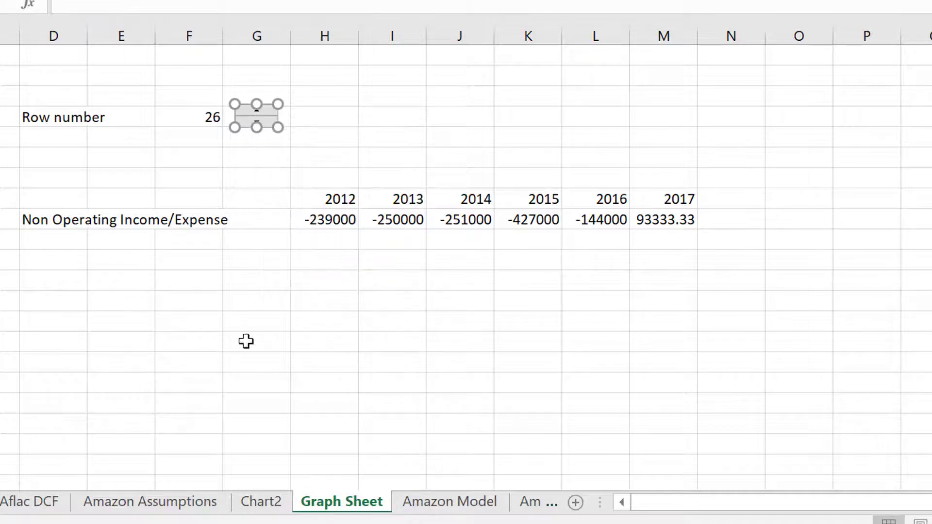
Copy the spin button from Graph Sheet and paste it onto the Chart2 chart.
{"action": "right_click", "coordinate": [256, 119]}
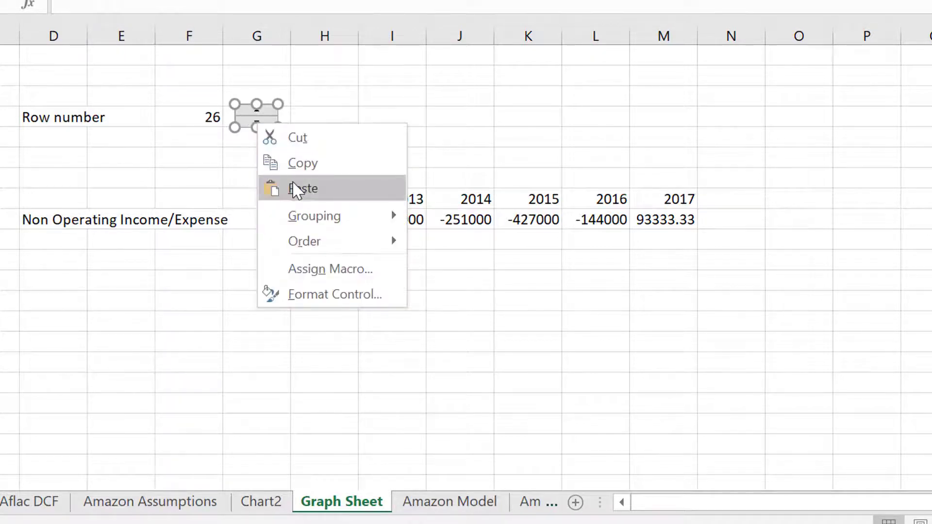
{"action": "left_click", "coordinate": [299, 167]}
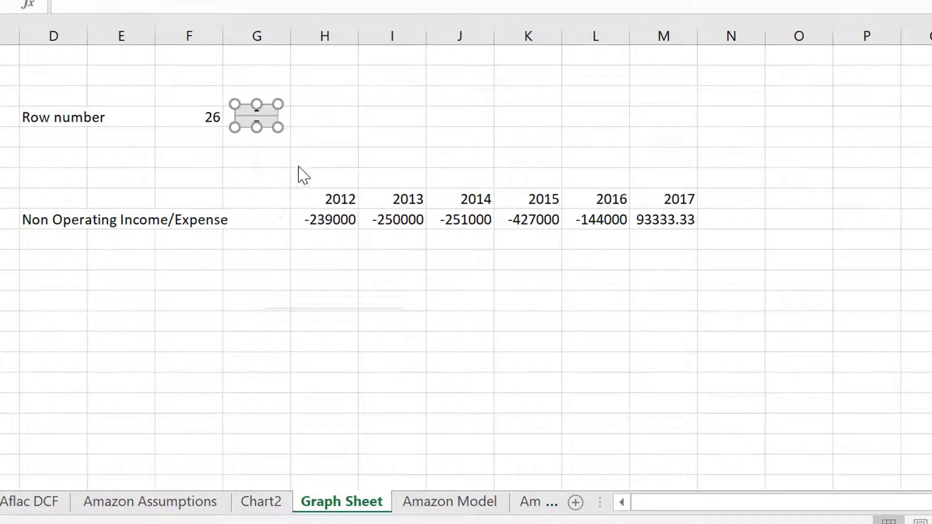
{"action": "left_click", "coordinate": [252, 503]}
{"action": "key", "text": "ctrl+v"}
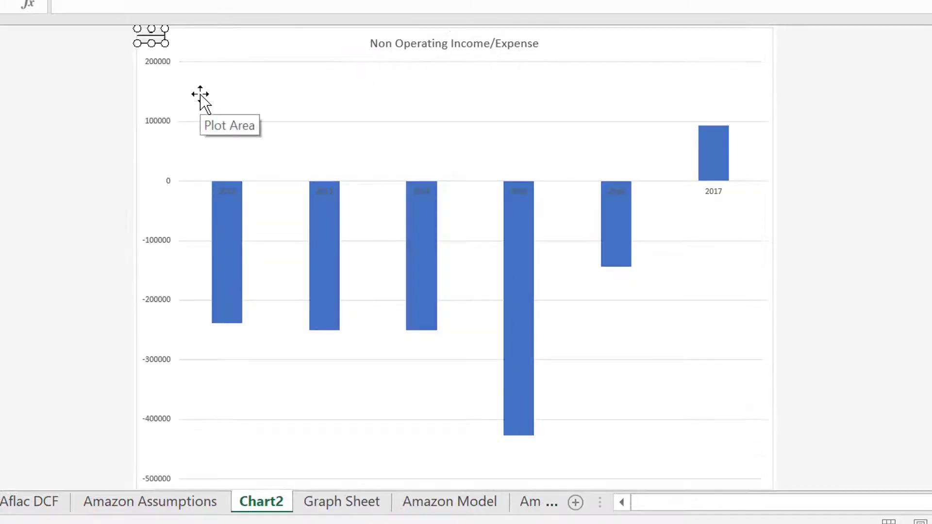
{"action": "left_click", "coordinate": [215, 69]}
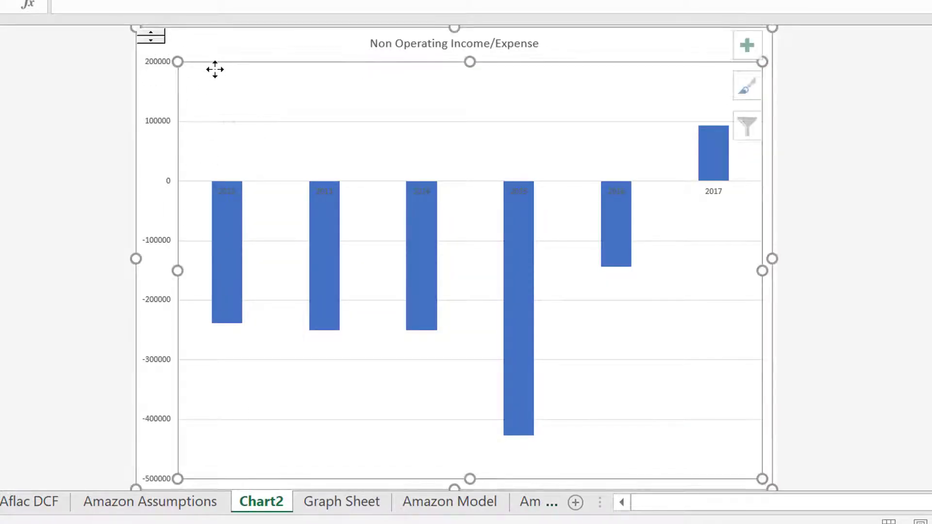
Check the cell link in the pasted spin button's control settings.
{"action": "right_click", "coordinate": [155, 35]}
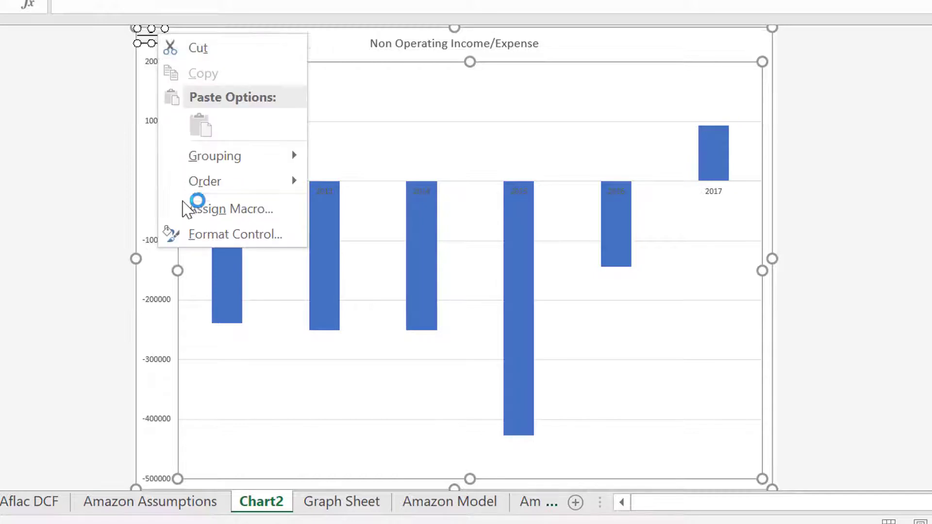
{"action": "left_click", "coordinate": [196, 236]}
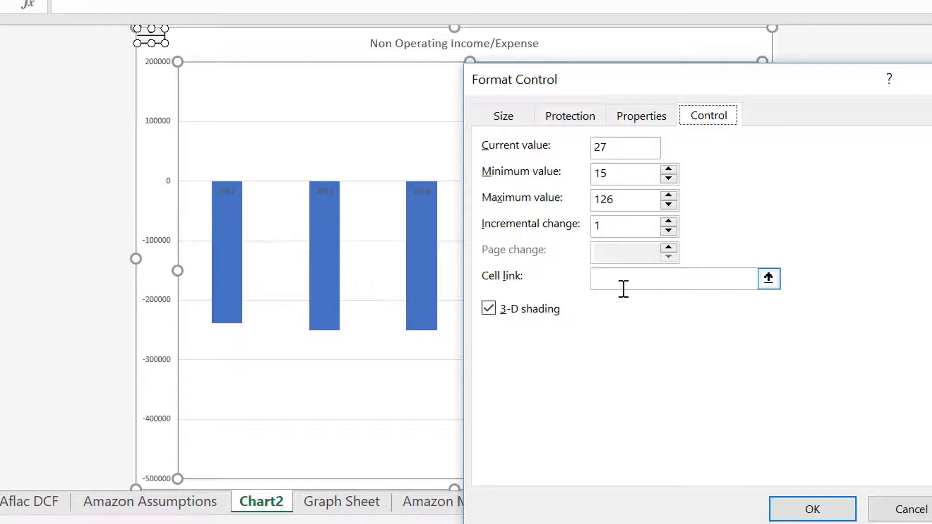
{"action": "left_click", "coordinate": [898, 507]}
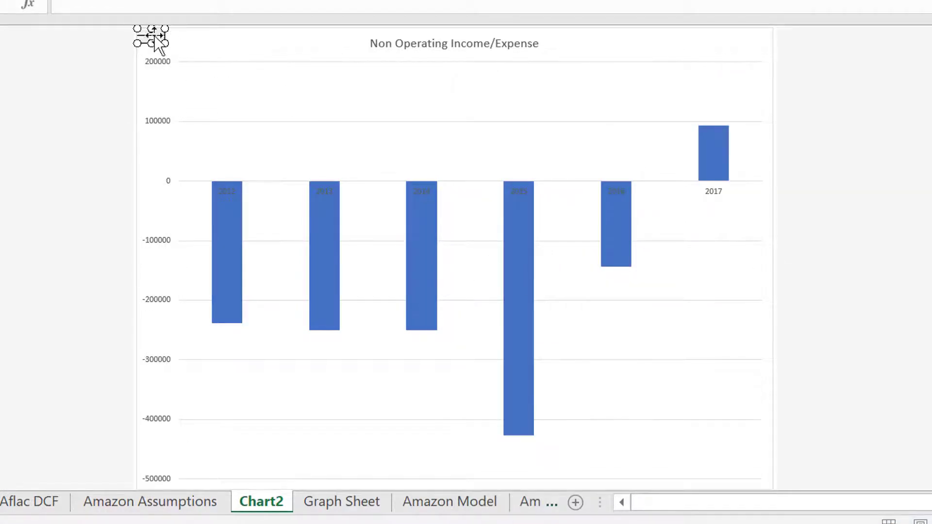
Set the cell link of the Graph Sheet spin button to 'Graph Sheet'!$F$4, including the sheet name.
{"action": "left_click", "coordinate": [318, 507]}
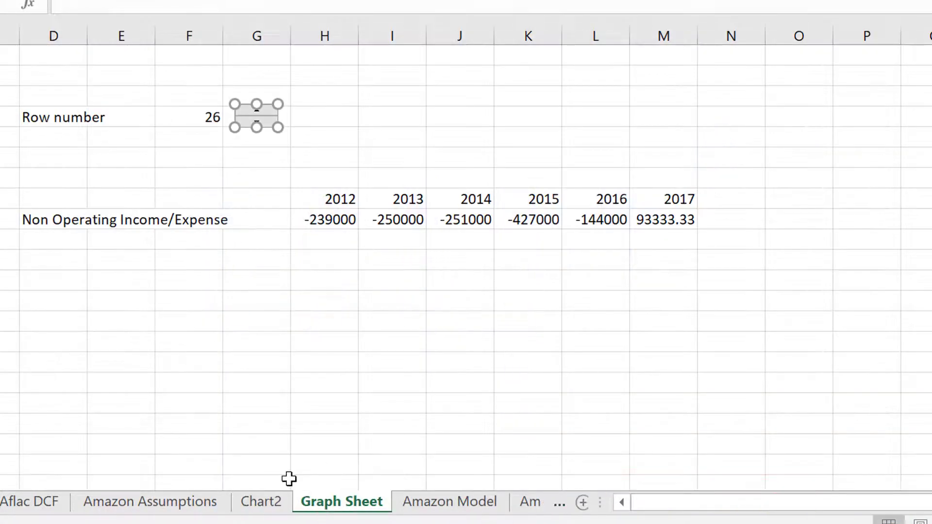
{"action": "right_click", "coordinate": [275, 120]}
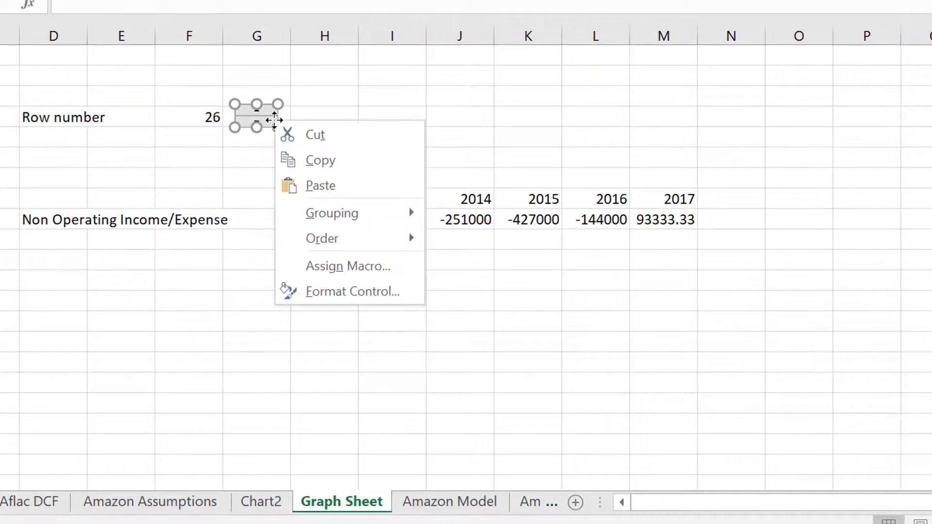
{"action": "left_click", "coordinate": [349, 298]}
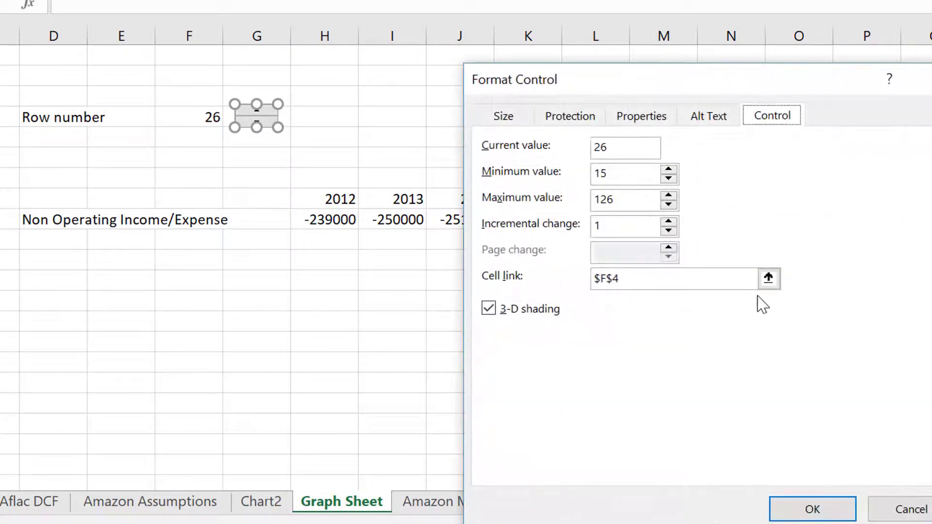
{"action": "left_click", "coordinate": [767, 280]}
{"action": "left_click", "coordinate": [459, 507]}
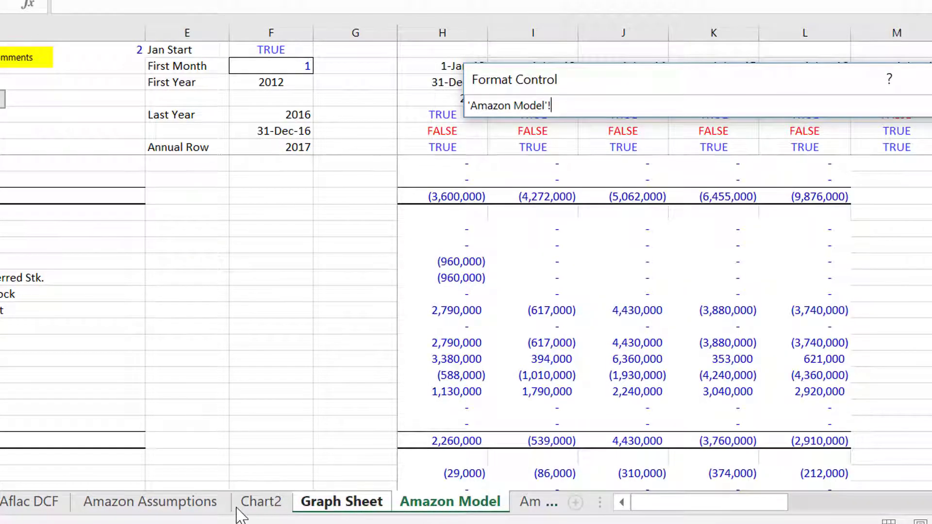
{"action": "left_click", "coordinate": [358, 508]}
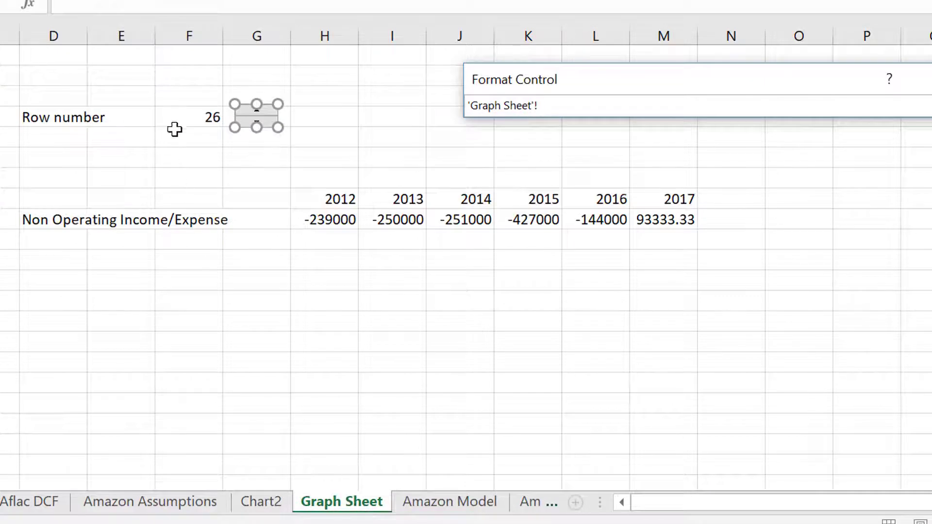
{"action": "left_click", "coordinate": [208, 110]}
{"action": "key", "text": "Return"}
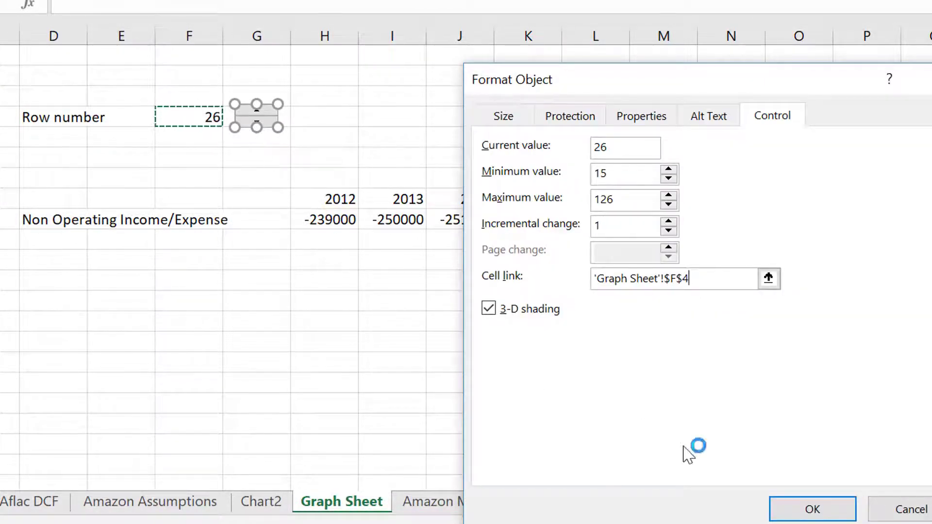
{"action": "left_click", "coordinate": [786, 508]}
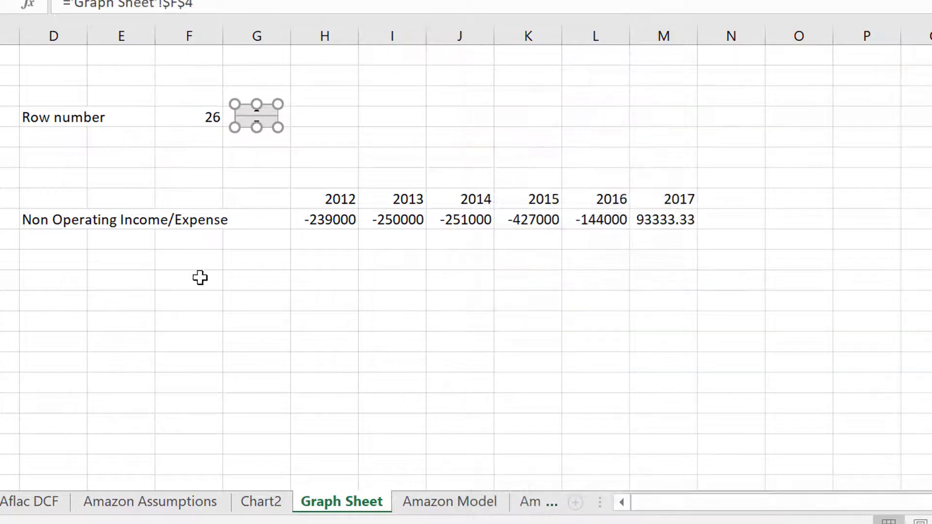
Raise the row number to 29 with the spin button.
{"action": "left_click", "coordinate": [162, 294]}
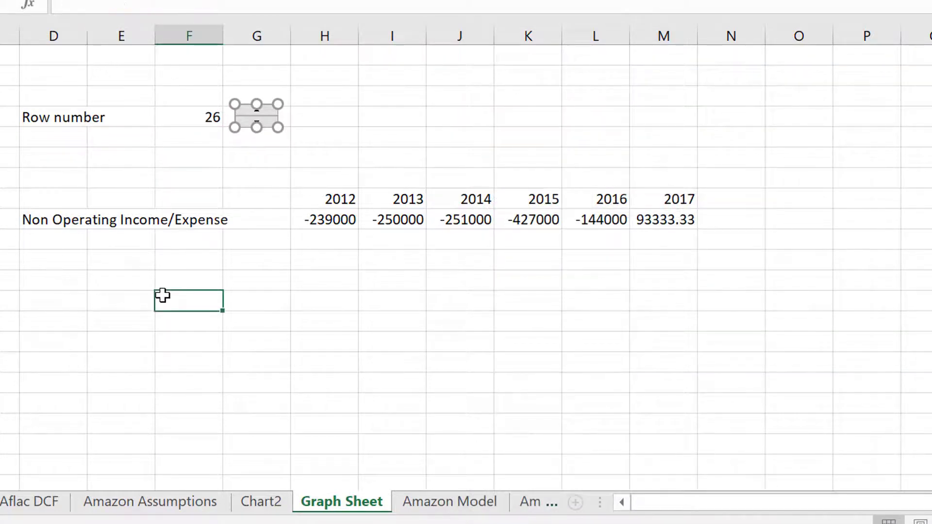
{"action": "left_click", "coordinate": [258, 109]}
{"action": "left_click", "coordinate": [258, 109]}
{"action": "left_click", "coordinate": [257, 110]}
Copy the relinked spin button from Graph Sheet onto the Chart2 chart.
{"action": "right_click", "coordinate": [257, 107]}
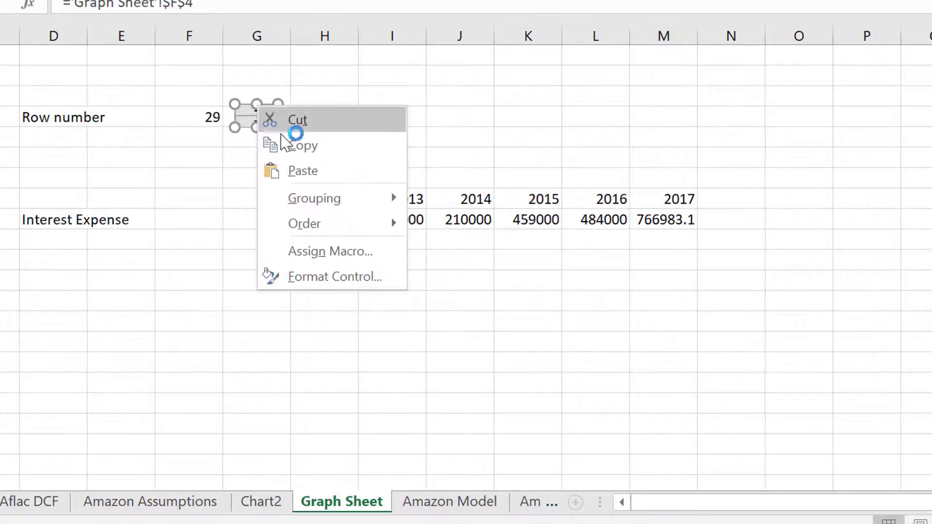
{"action": "left_click", "coordinate": [296, 150]}
{"action": "left_click", "coordinate": [261, 502]}
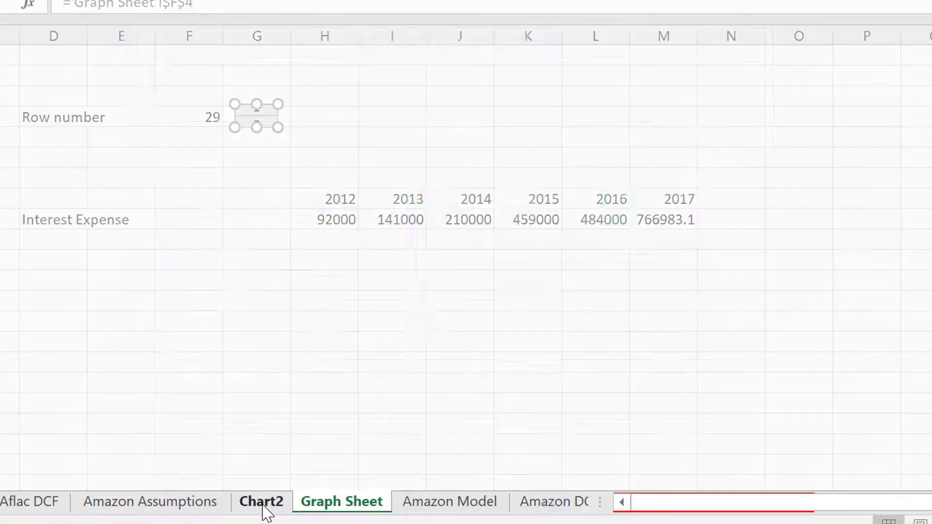
{"action": "left_click", "coordinate": [230, 40]}
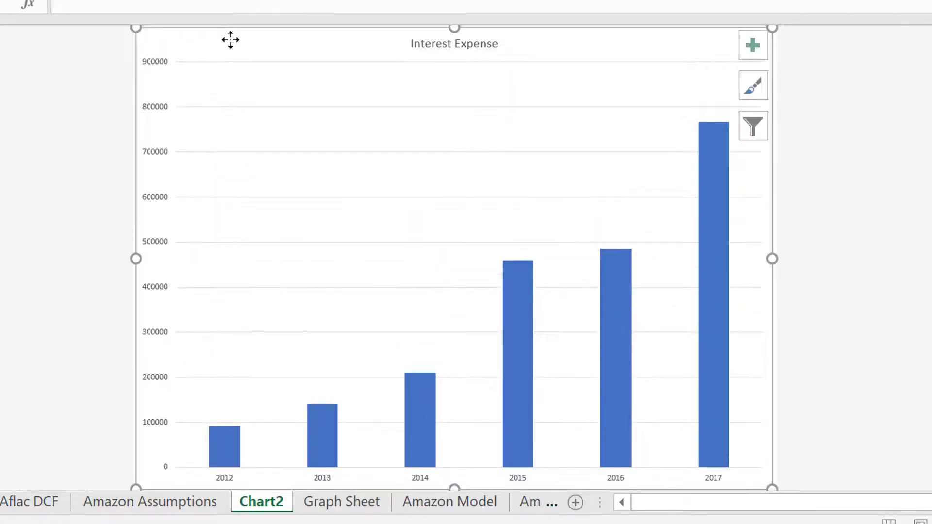
{"action": "key", "text": "ctrl+v"}
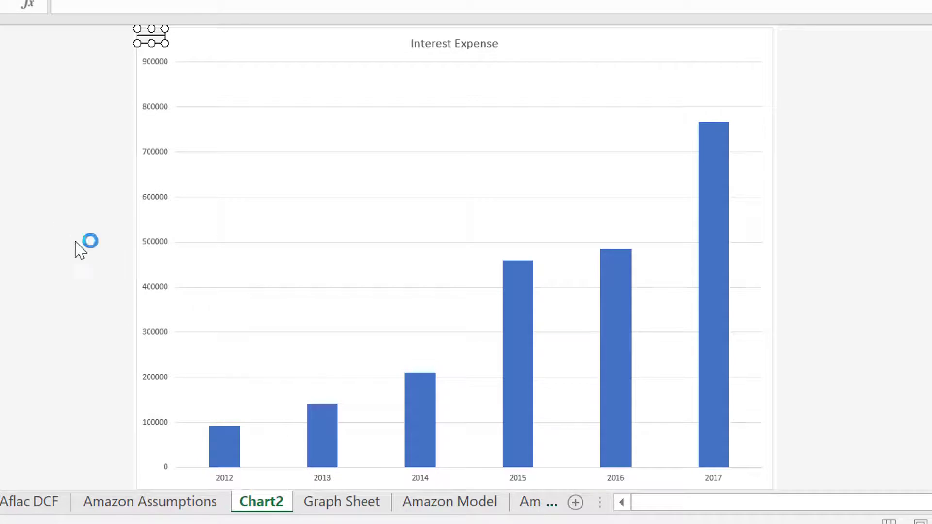
Draw a combo box form control on Graph Sheet beside the spin button, spanning about H4 to J4.
{"action": "left_click", "coordinate": [332, 504]}
{"action": "left_click", "coordinate": [374, 101]}
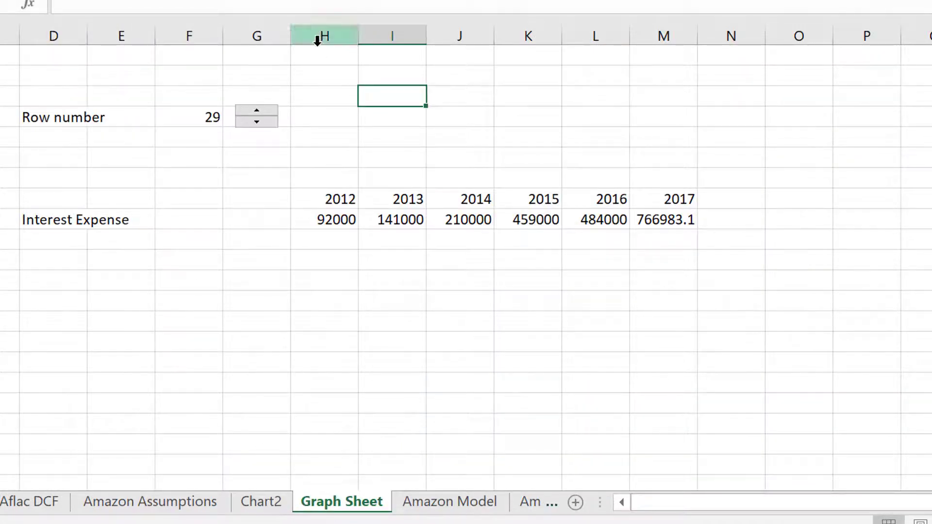
{"action": "left_click", "coordinate": [340, 118]}
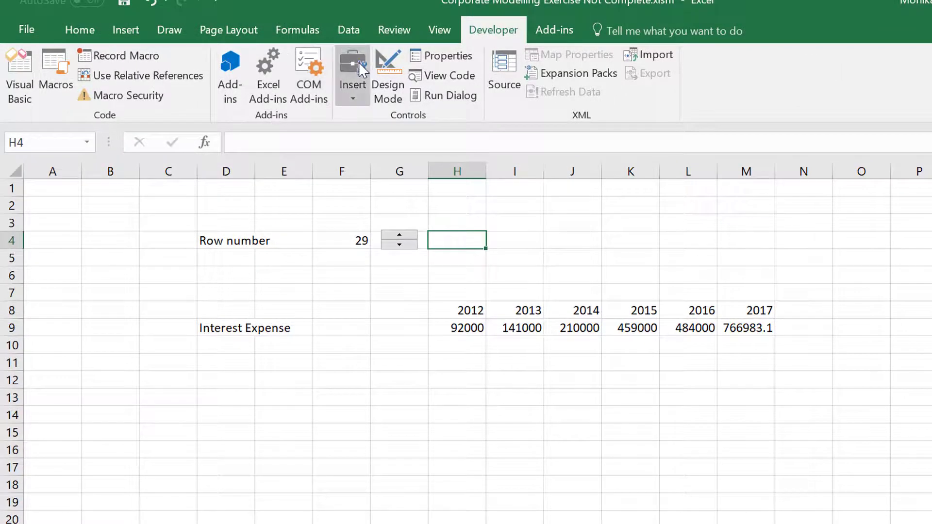
{"action": "left_click", "coordinate": [358, 62]}
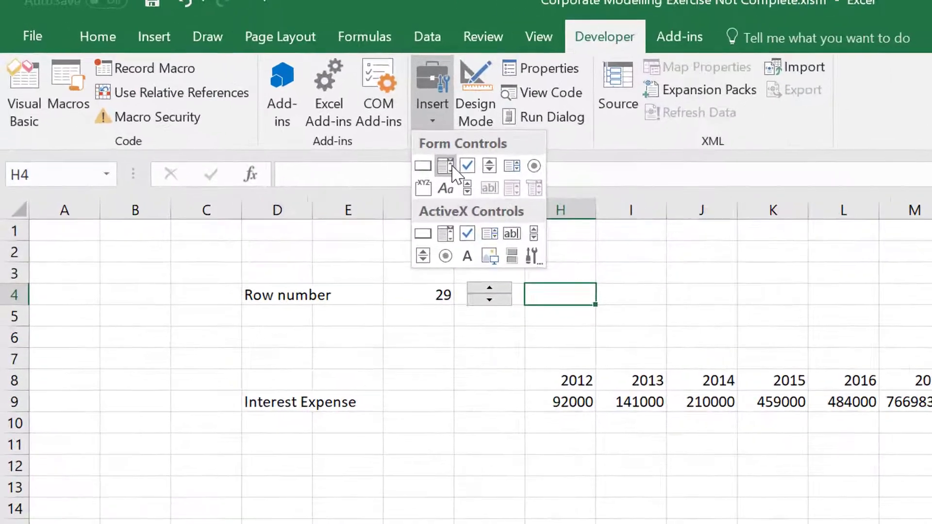
{"action": "left_click", "coordinate": [363, 135]}
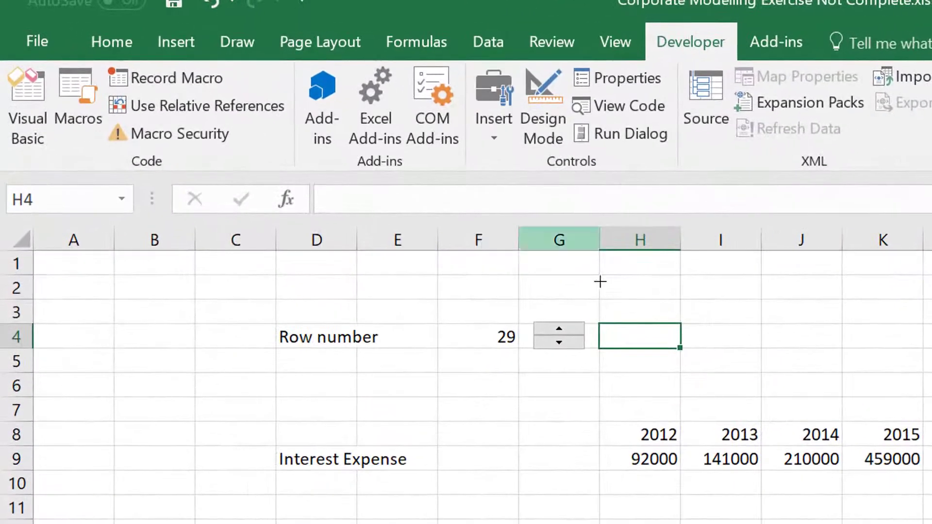
{"action": "left_click_drag", "start_coordinate": [629, 324], "coordinate": [834, 353]}
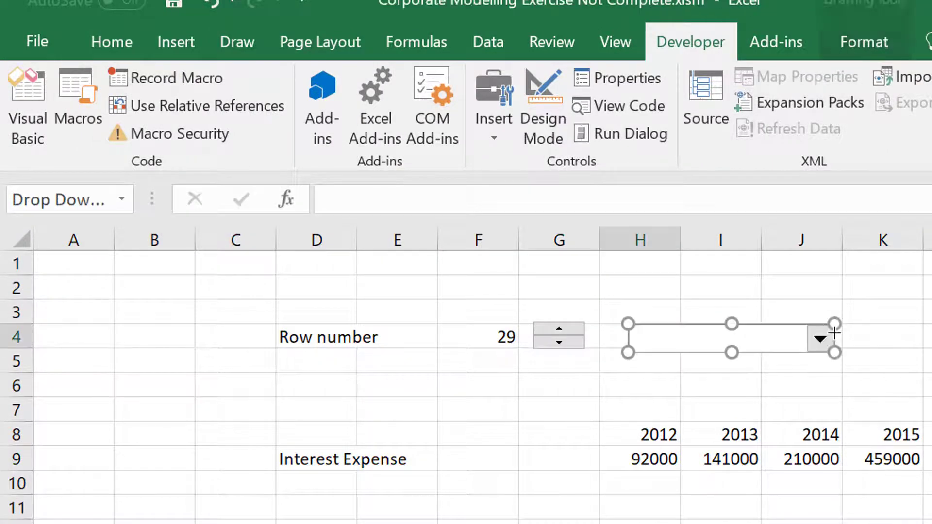
Set the combo box's input range to column D of the Amazon Model sheet, 'Amazon Model'!$D:$D.
{"action": "right_click", "coordinate": [704, 350]}
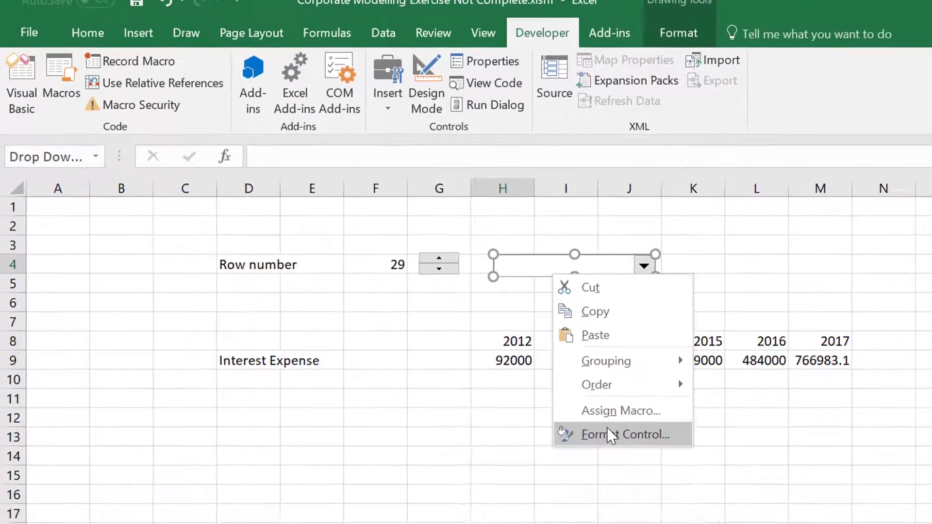
{"action": "left_click", "coordinate": [607, 429]}
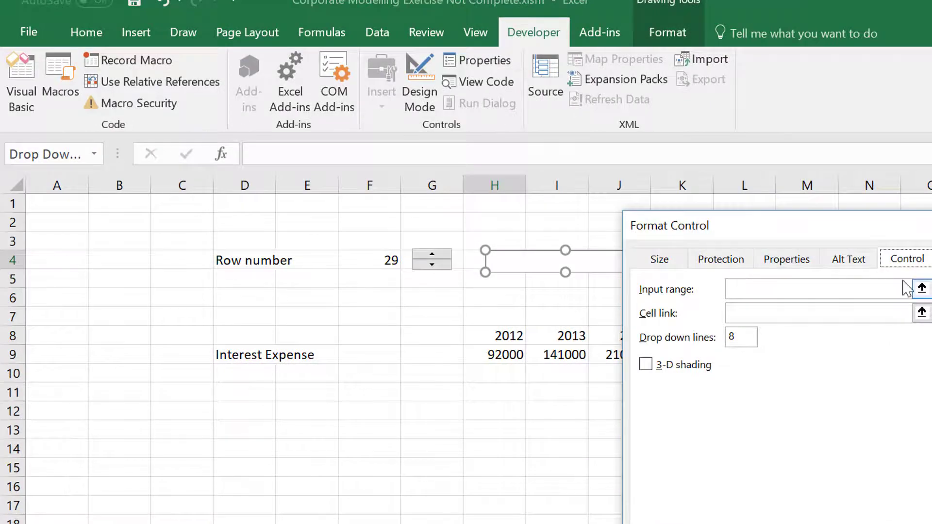
{"action": "left_click", "coordinate": [922, 289]}
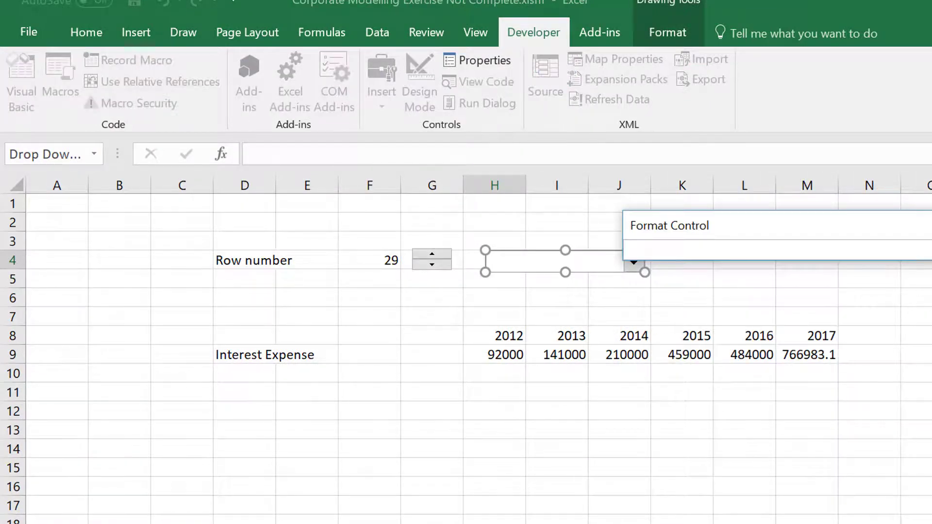
{"action": "left_click", "coordinate": [208, 523]}
{"action": "left_click", "coordinate": [126, 183]}
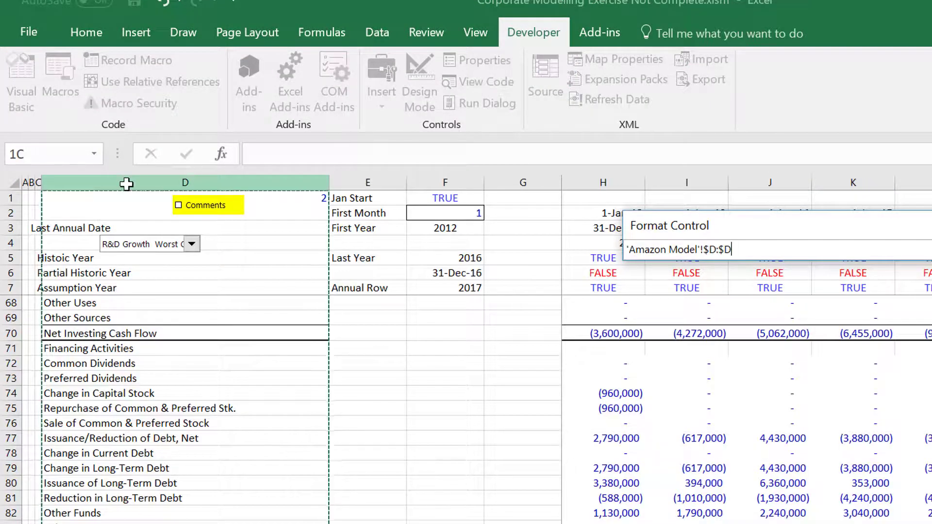
{"action": "key", "text": "Return"}
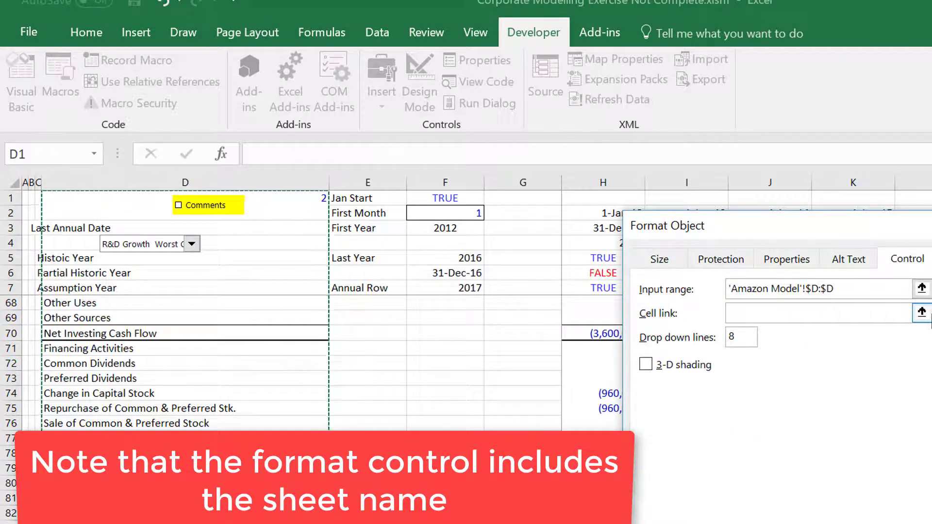
Link the combo box to cell 'Graph Sheet'!$F$4, including the sheet name, and apply the control settings.
{"action": "left_click", "coordinate": [921, 312]}
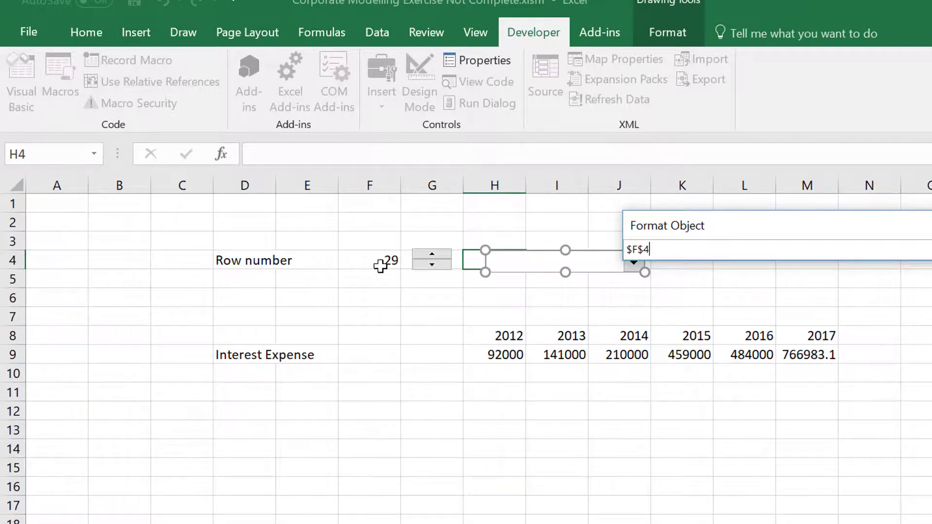
{"action": "key", "text": "BackSpace"}
{"action": "key", "text": "BackSpace"}
{"action": "key", "text": "BackSpace"}
{"action": "key", "text": "BackSpace"}
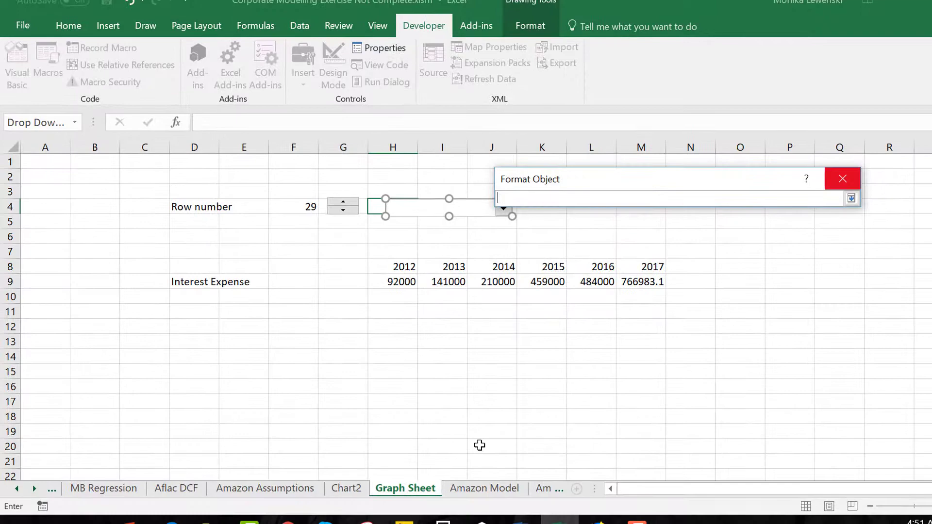
{"action": "left_click", "coordinate": [484, 487]}
{"action": "left_click", "coordinate": [422, 490]}
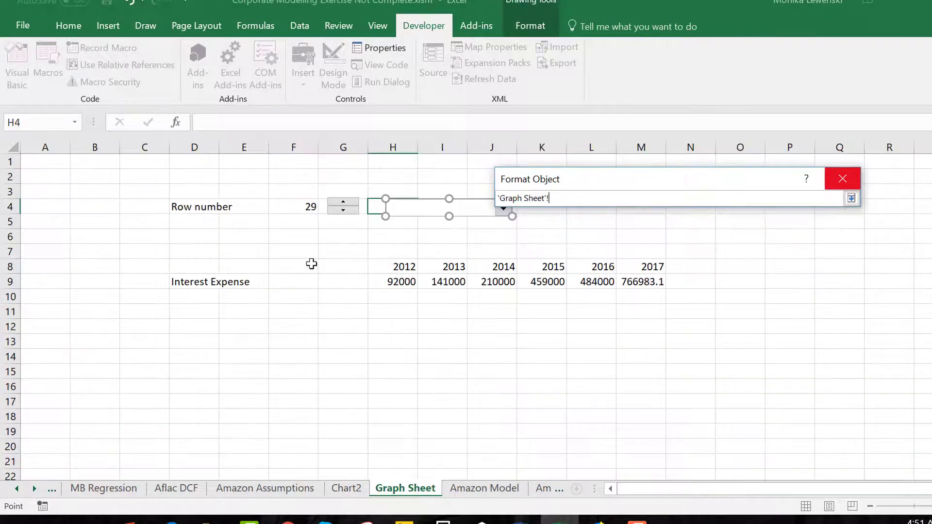
{"action": "left_click", "coordinate": [304, 204]}
{"action": "key", "text": "Return"}
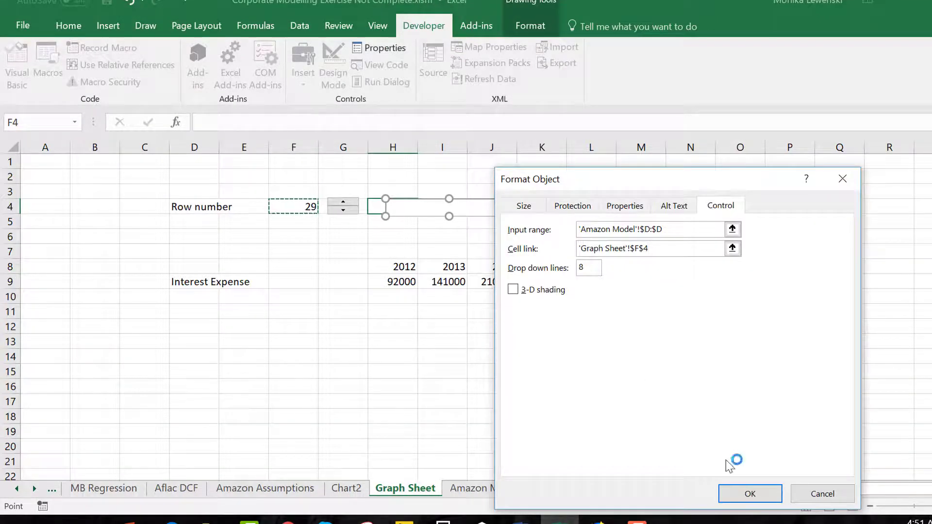
{"action": "left_click", "coordinate": [750, 494]}
{"action": "left_click", "coordinate": [457, 381]}
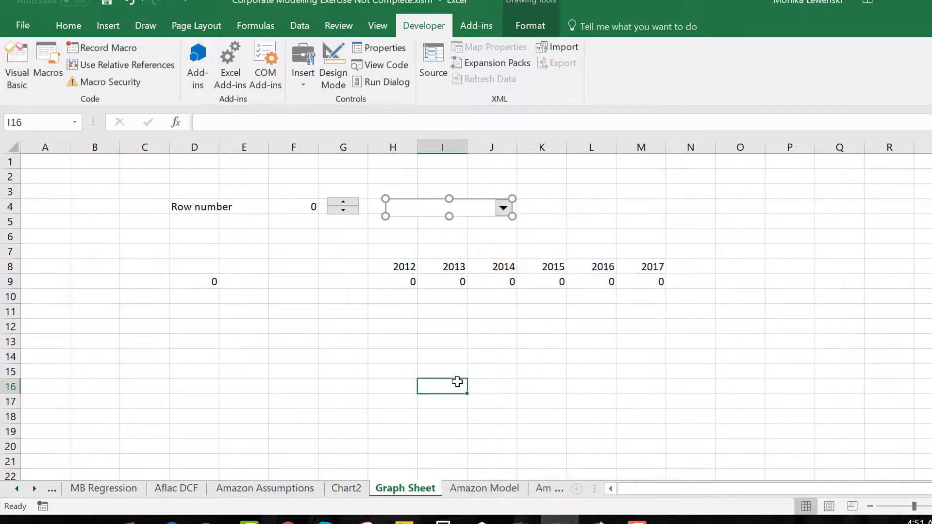
Choose Other Reconciling Item (Income) in the Graph Sheet combo box.
{"action": "left_click", "coordinate": [503, 208]}
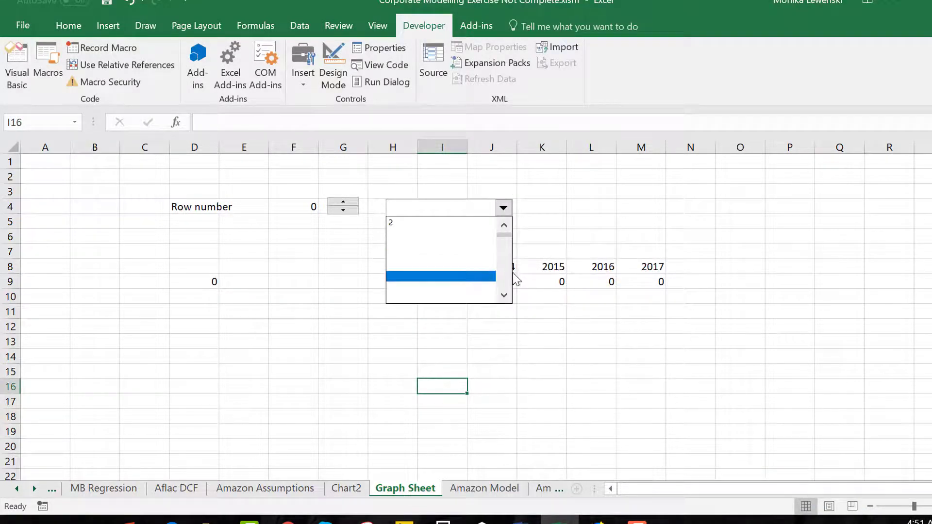
{"action": "scroll", "coordinate": [508, 280], "scroll_direction": "down", "scroll_amount": 8}
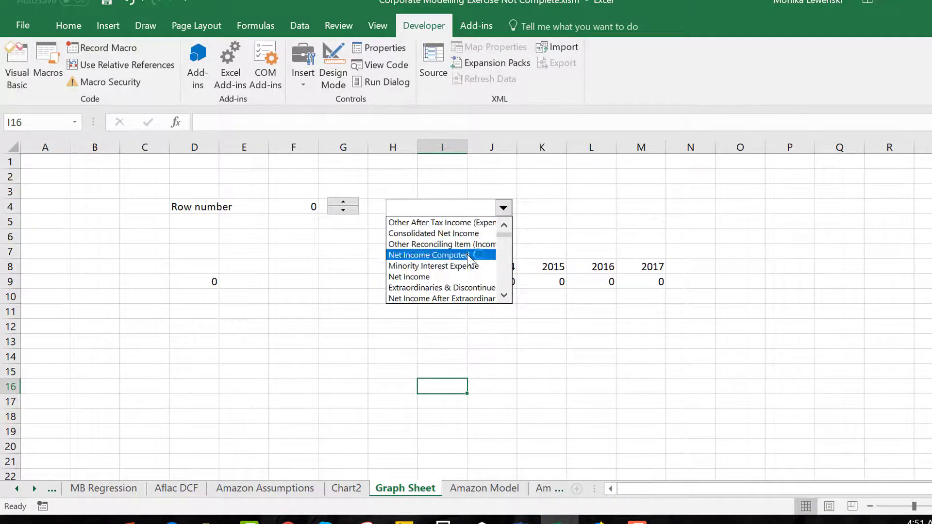
{"action": "left_click", "coordinate": [467, 244]}
Select Sales/Revenue as the line item in the Graph Sheet combo box.
{"action": "left_click", "coordinate": [503, 209]}
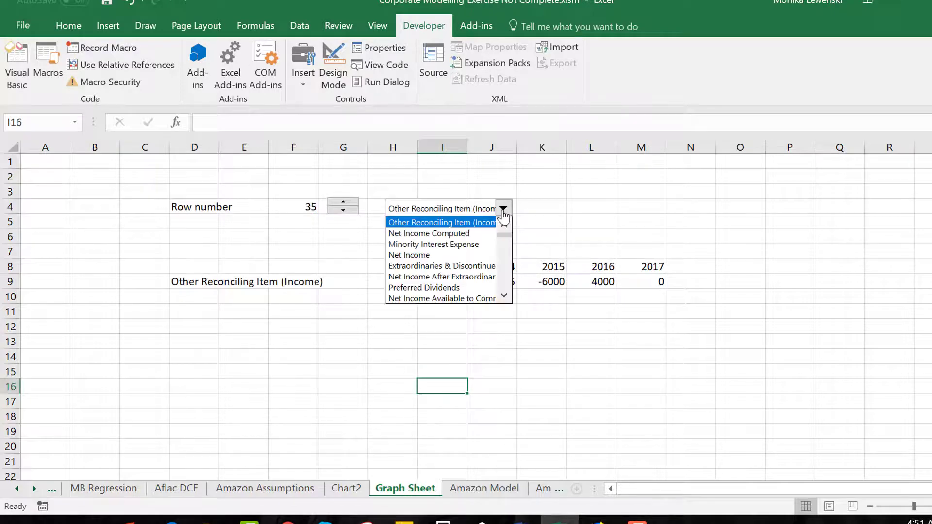
{"action": "scroll", "coordinate": [503, 215], "scroll_direction": "up", "scroll_amount": 5}
{"action": "scroll", "coordinate": [503, 217], "scroll_direction": "up", "scroll_amount": 4}
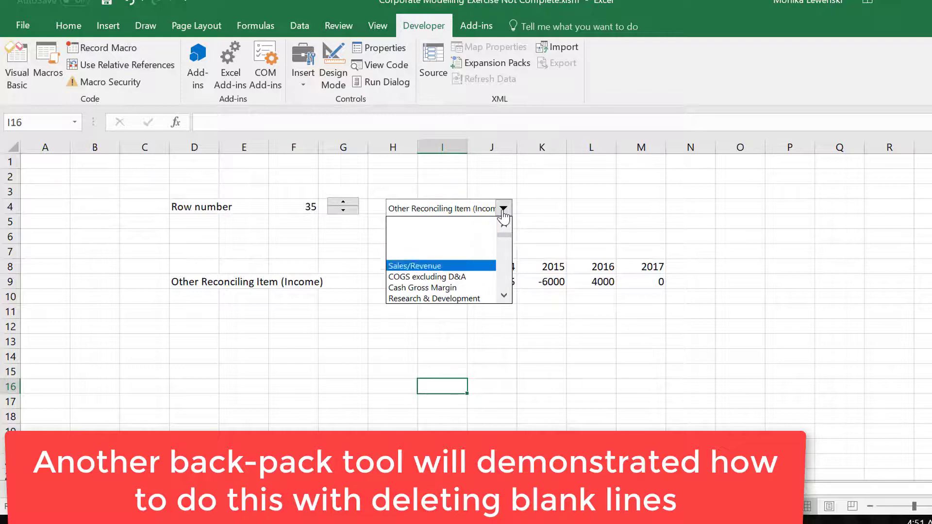
{"action": "left_click", "coordinate": [488, 266]}
{"action": "left_click", "coordinate": [459, 331]}
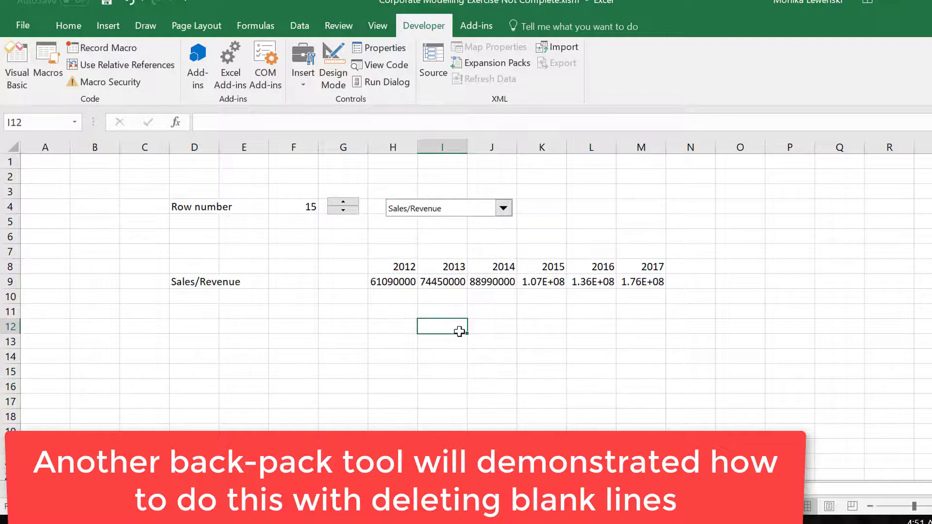
Copy the combo box from Graph Sheet onto the Chart2 chart and place it between the spin button and the chart title.
{"action": "right_click", "coordinate": [440, 206]}
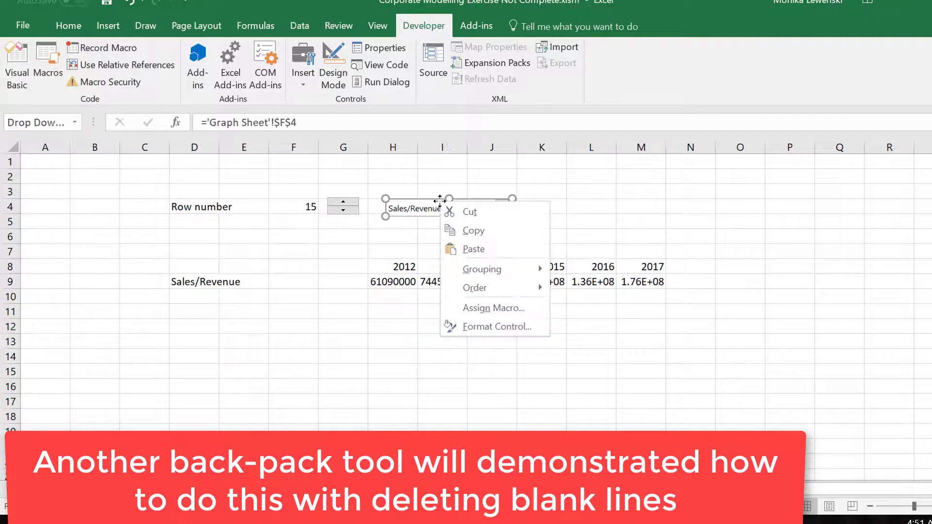
{"action": "left_click", "coordinate": [462, 232]}
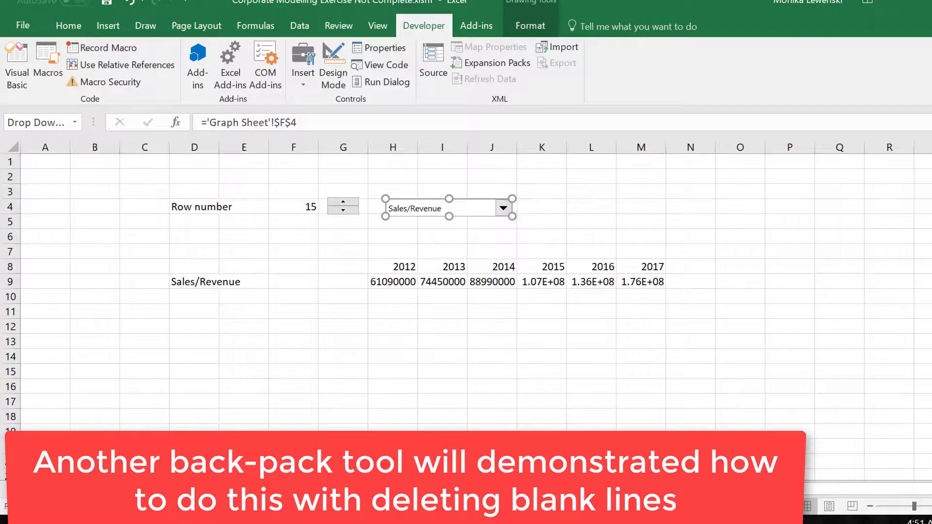
{"action": "left_click", "coordinate": [346, 487]}
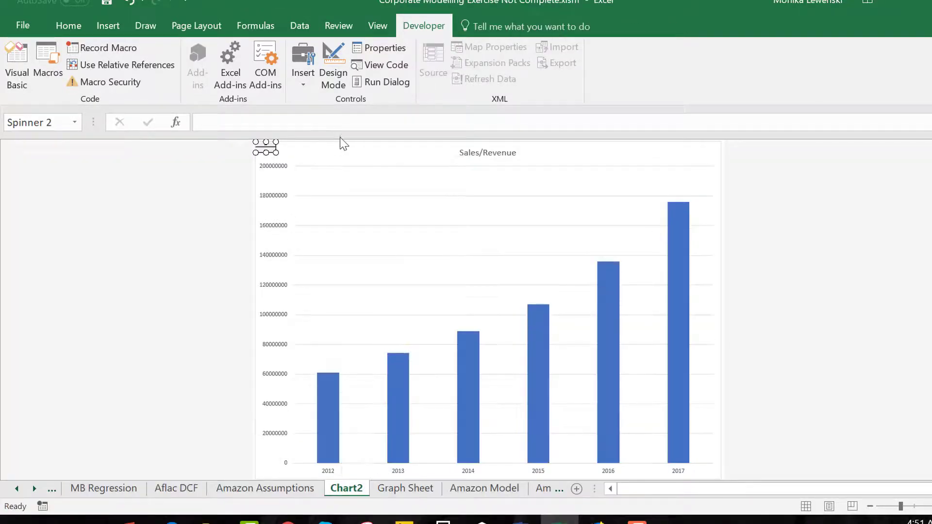
{"action": "left_click", "coordinate": [339, 140]}
{"action": "key", "text": "ctrl+v"}
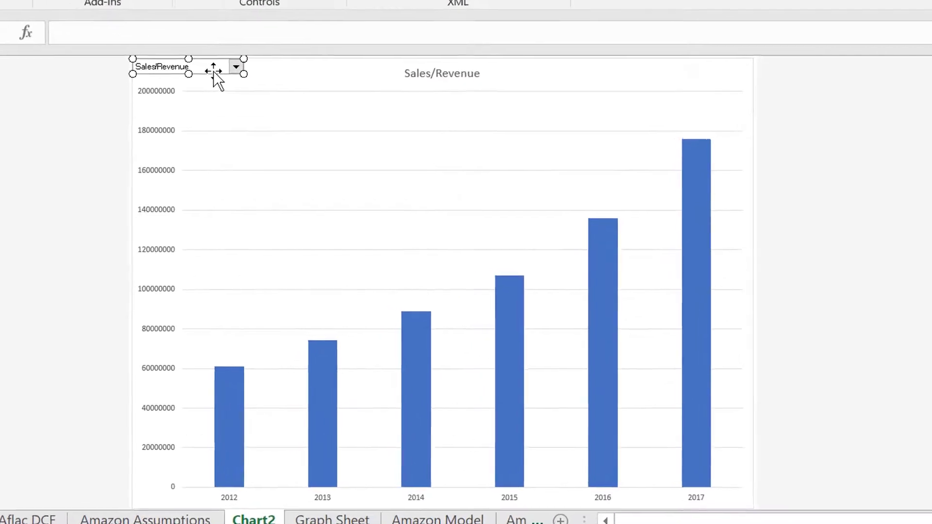
{"action": "left_click_drag", "start_coordinate": [213, 73], "coordinate": [333, 73]}
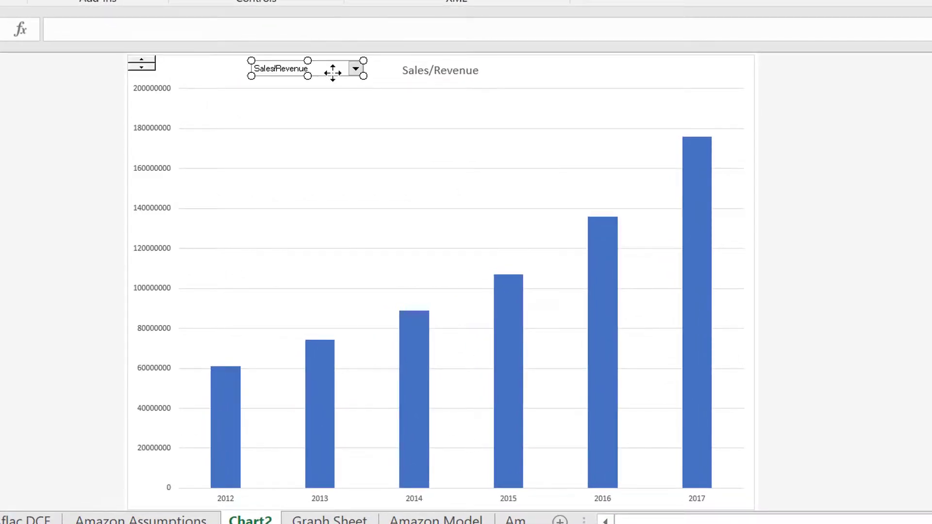
{"action": "left_click", "coordinate": [309, 141]}
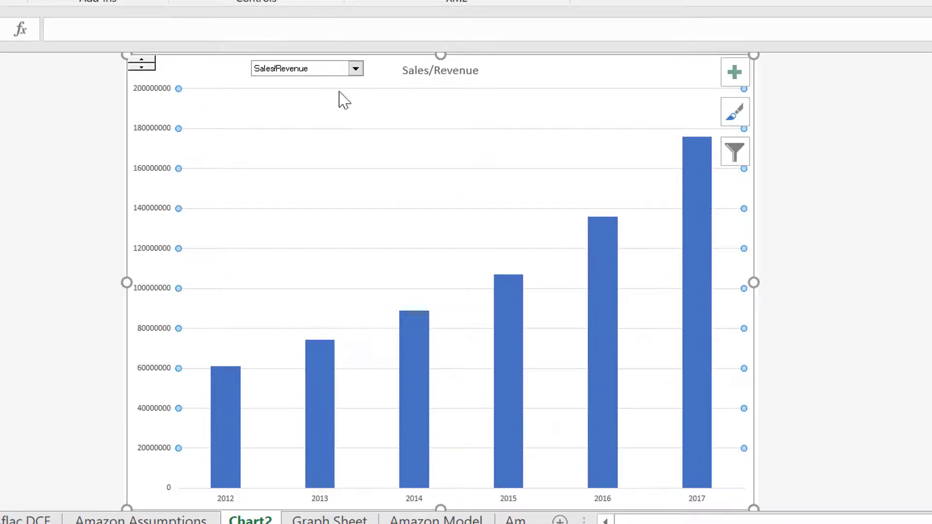
Graph the Other SG&A line item by choosing it in the chart's combo box.
{"action": "left_click", "coordinate": [356, 71]}
{"action": "key", "text": "Down"}
{"action": "key", "text": "Down"}
{"action": "key", "text": "Down"}
{"action": "key", "text": "Down"}
{"action": "key", "text": "Return"}
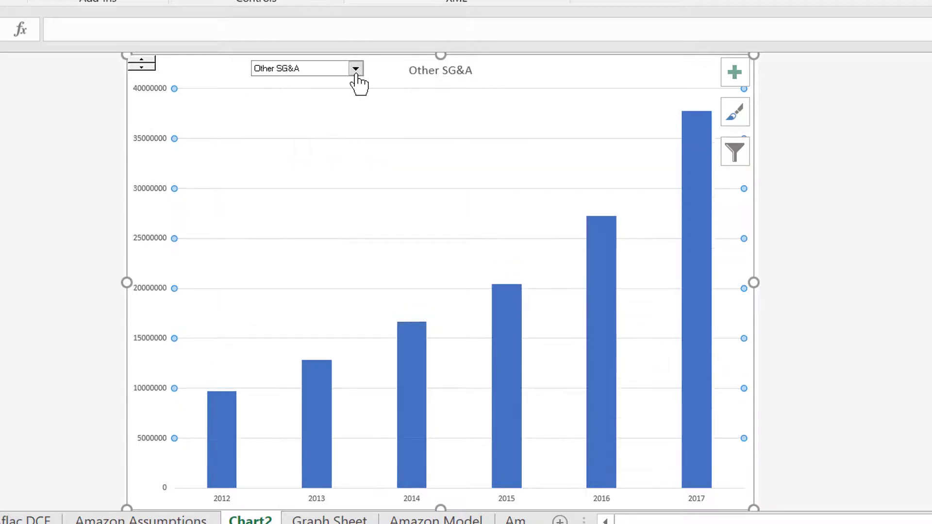
Browse the line items following Other SG&A in the chart's combo box, leaving the selection as it is.
{"action": "left_click", "coordinate": [356, 73]}
{"action": "key", "text": "Down"}
{"action": "key", "text": "Down"}
{"action": "key", "text": "Down"}
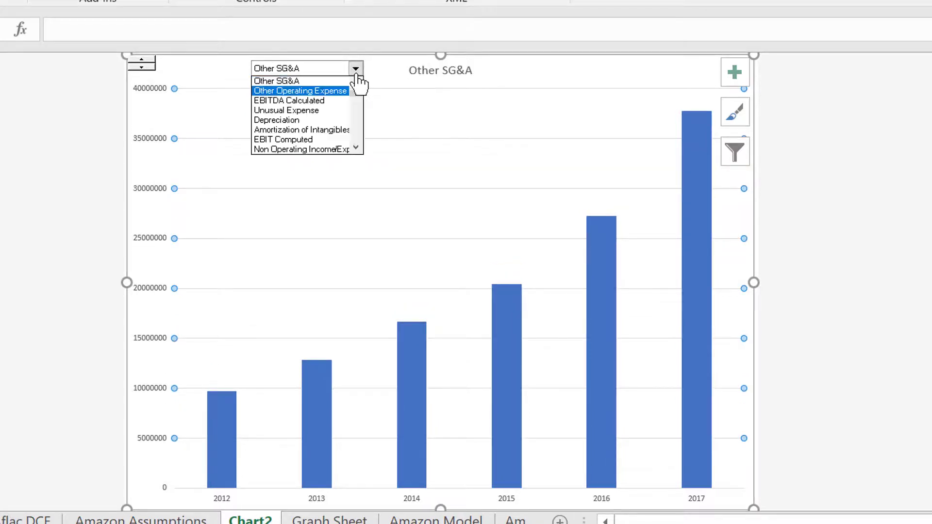
{"action": "key", "text": "Escape"}
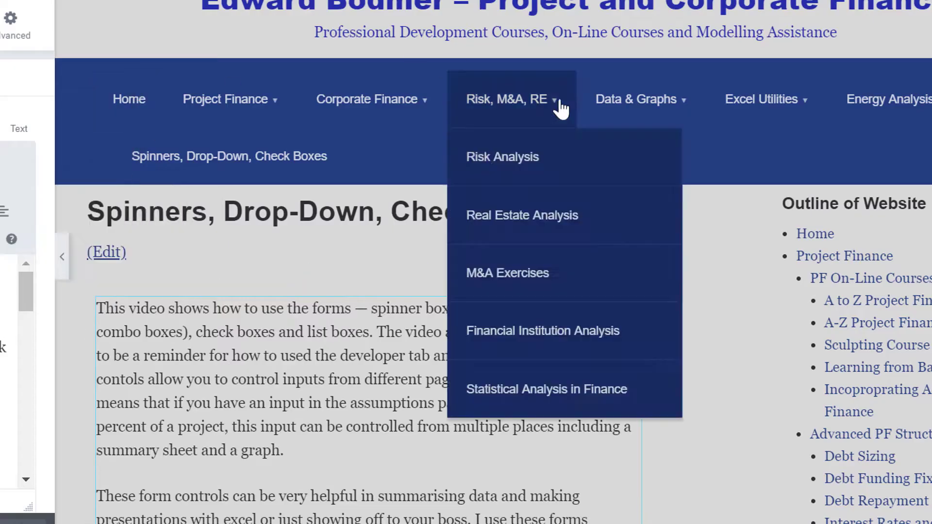
{"action": "mouse_move", "coordinate": [763, 103]}
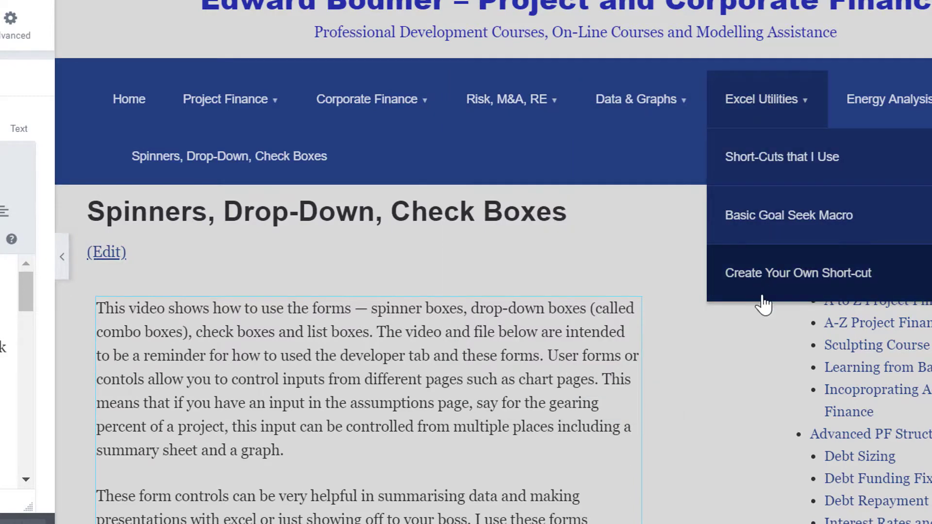